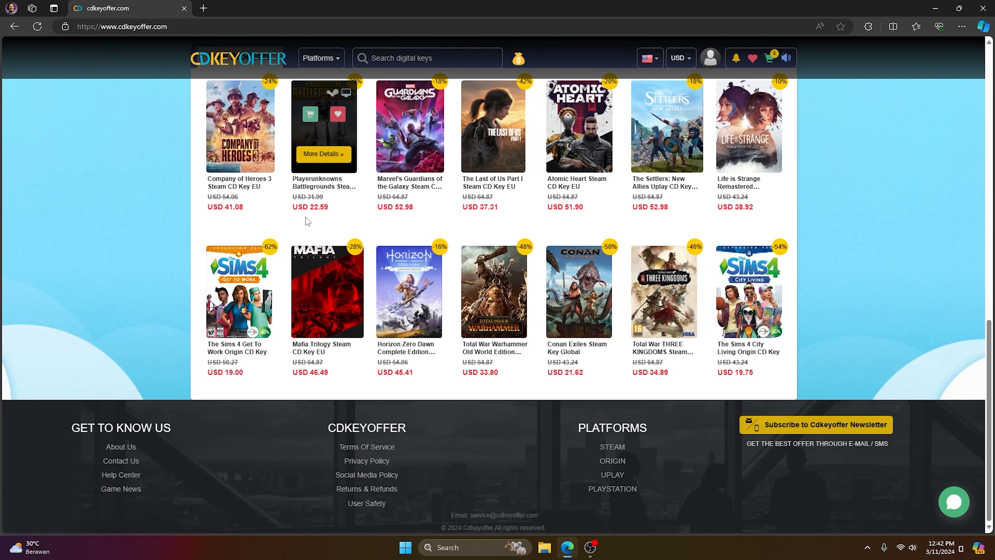
Step: Sign in to the CDKeyoffer account and proceed to checkout with one MS Win 10 Pro OEM KEY GLOBAL-Lifetime
scroll(305, 218, up, 5)
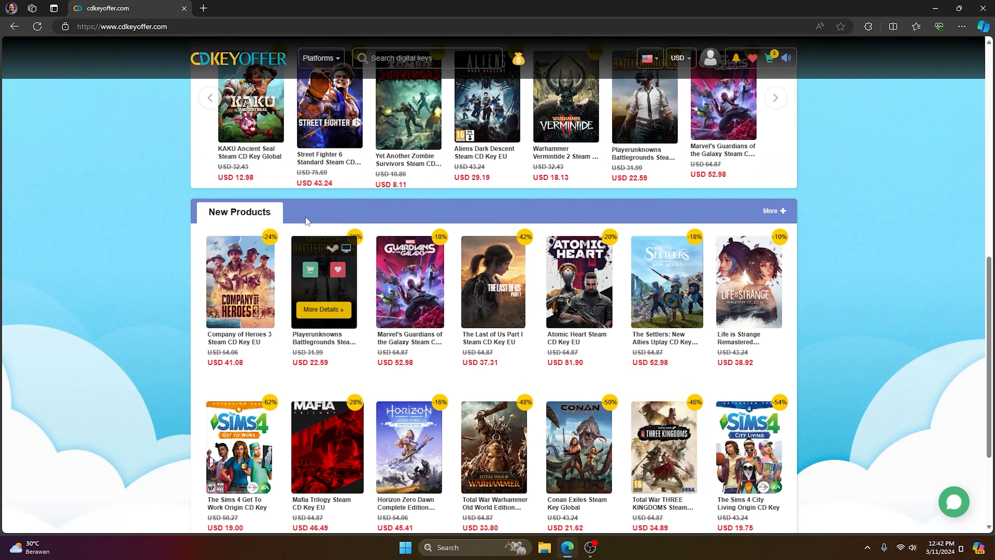
scroll(307, 220, up, 4)
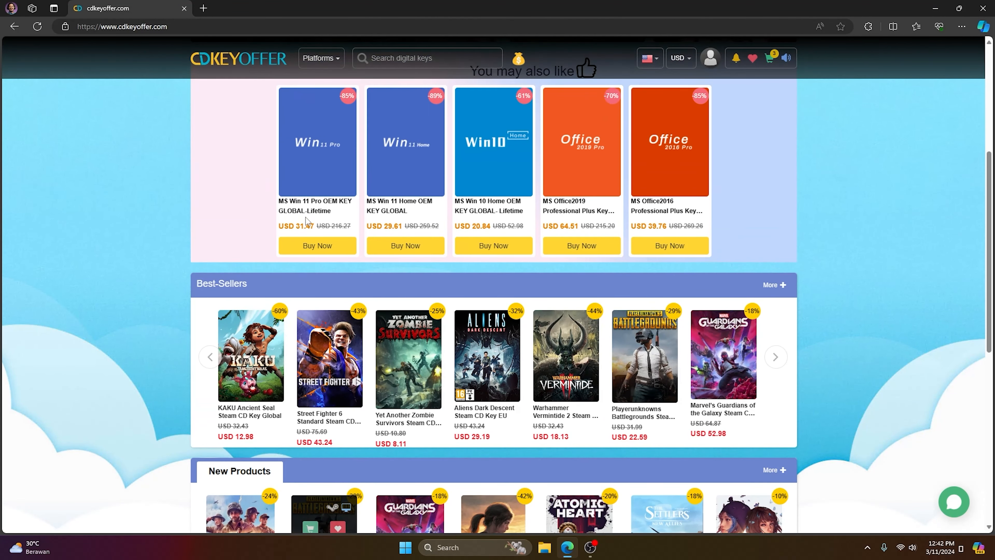
scroll(306, 222, up, 4)
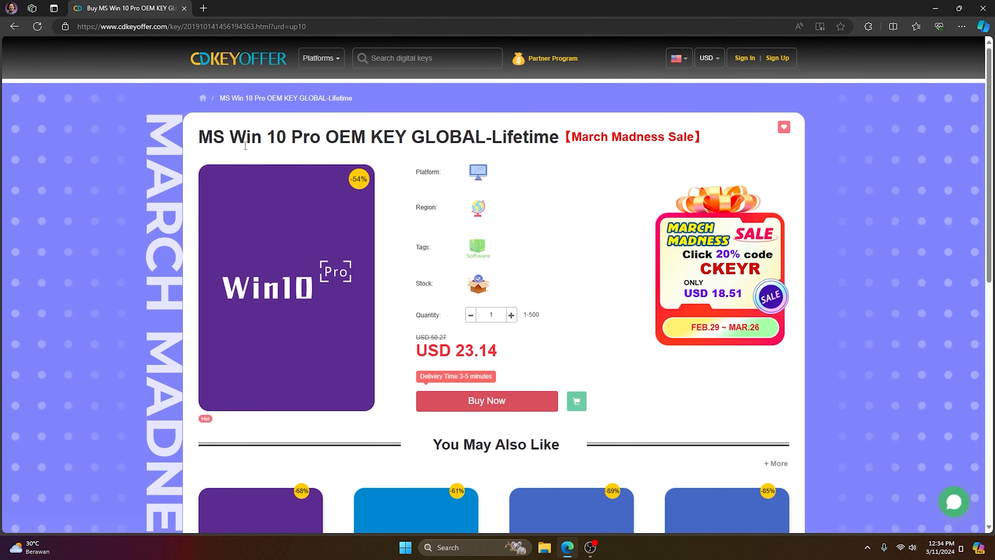
click(487, 406)
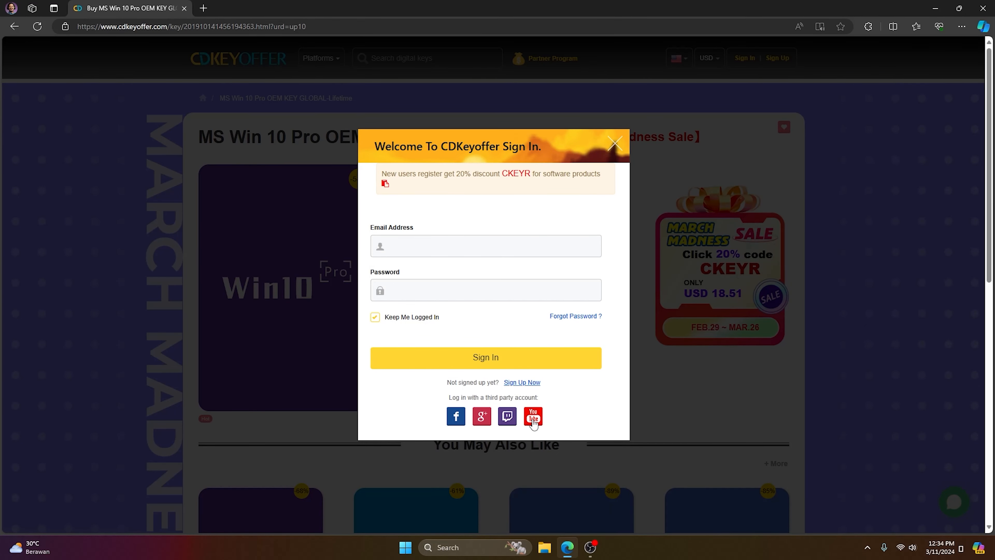
click(486, 357)
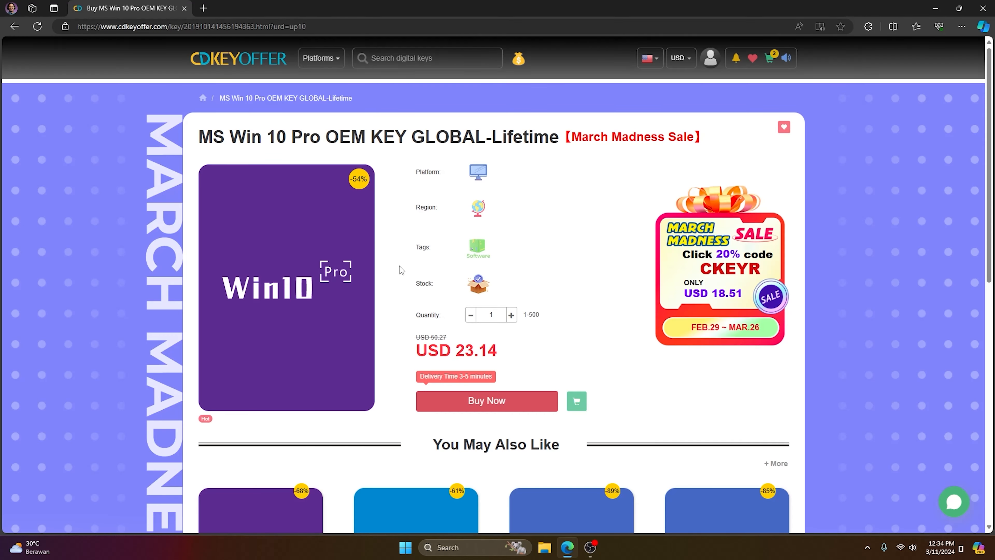
click(504, 400)
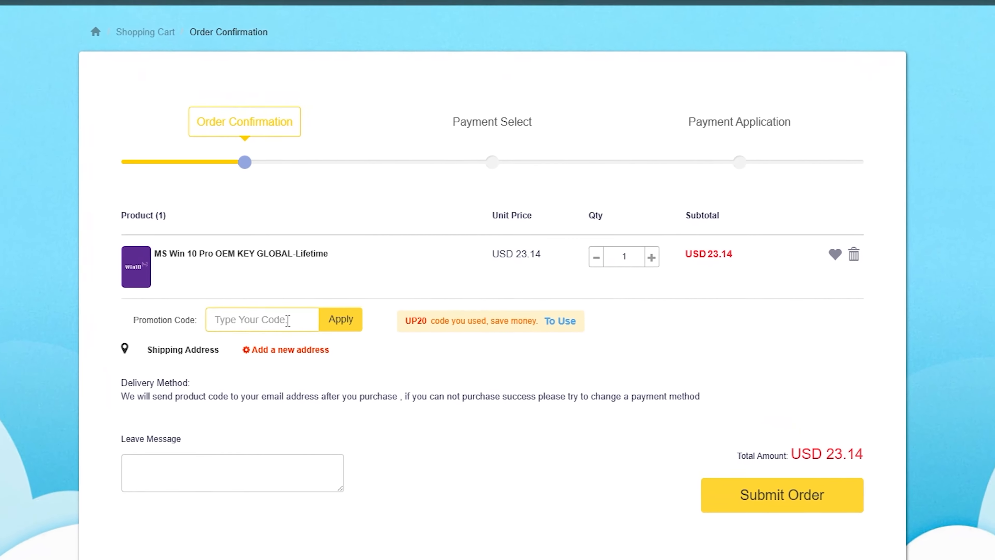
Step: Apply the promotion code UP20 to the Windows key order and submit the order
text(UP20)
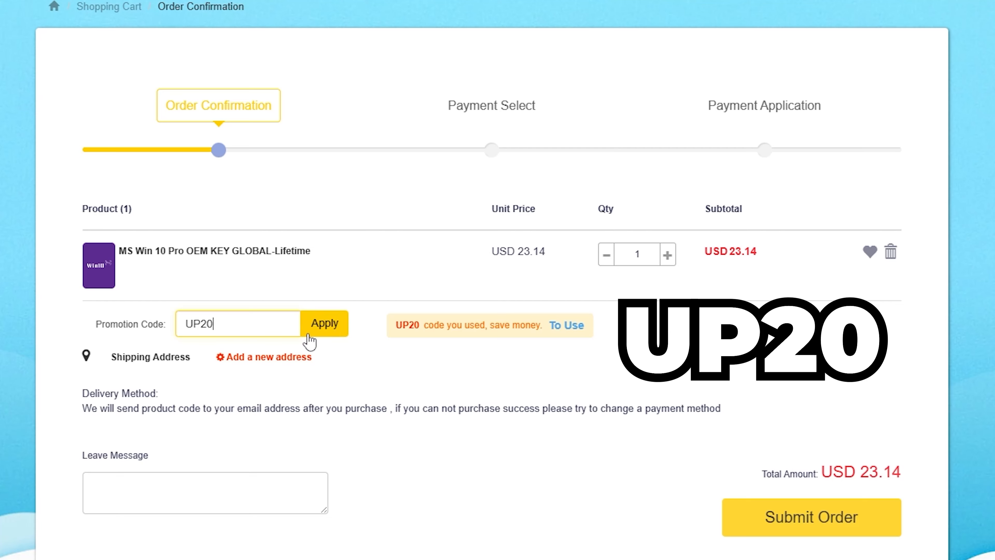
click(326, 325)
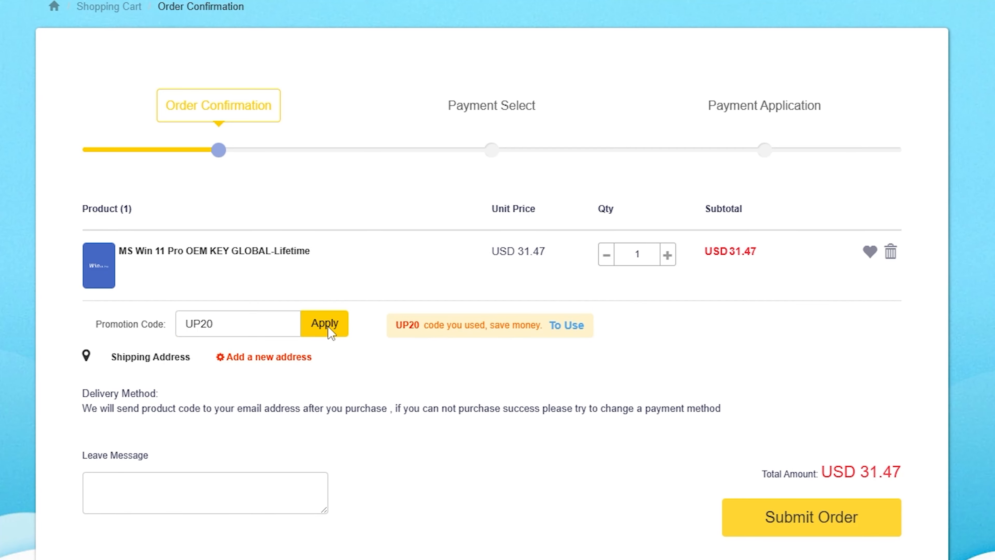
click(327, 329)
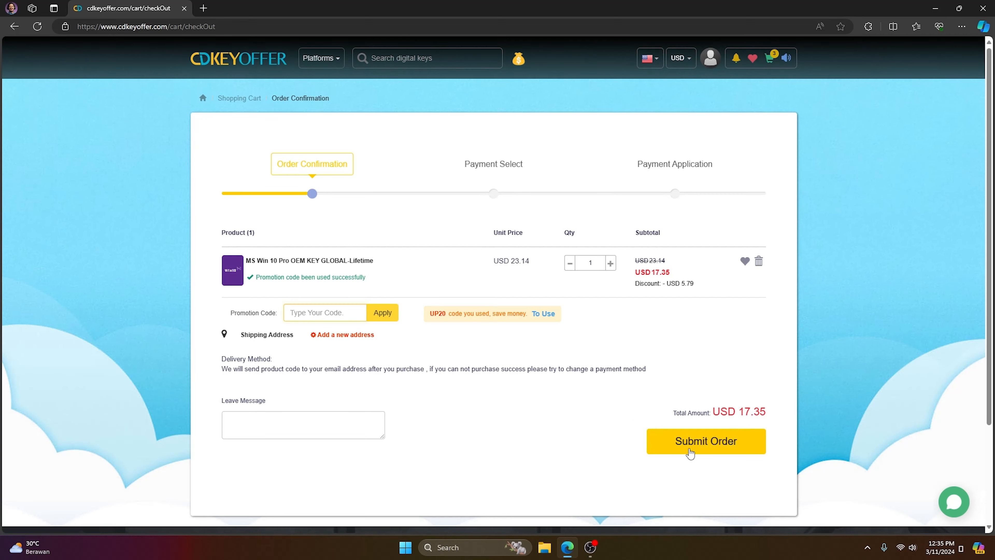
click(701, 449)
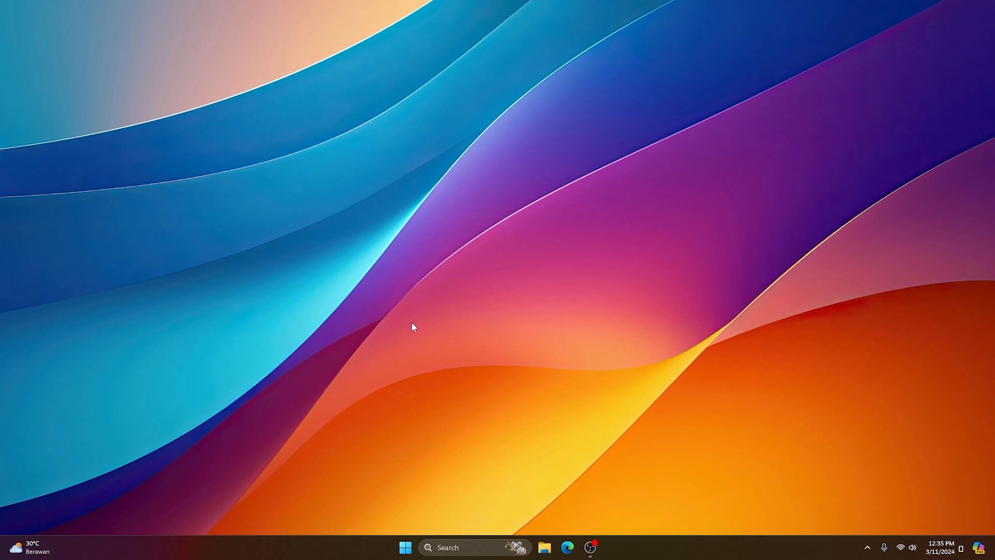
Step: Open the Windows activation settings and start changing the product key
click(407, 548)
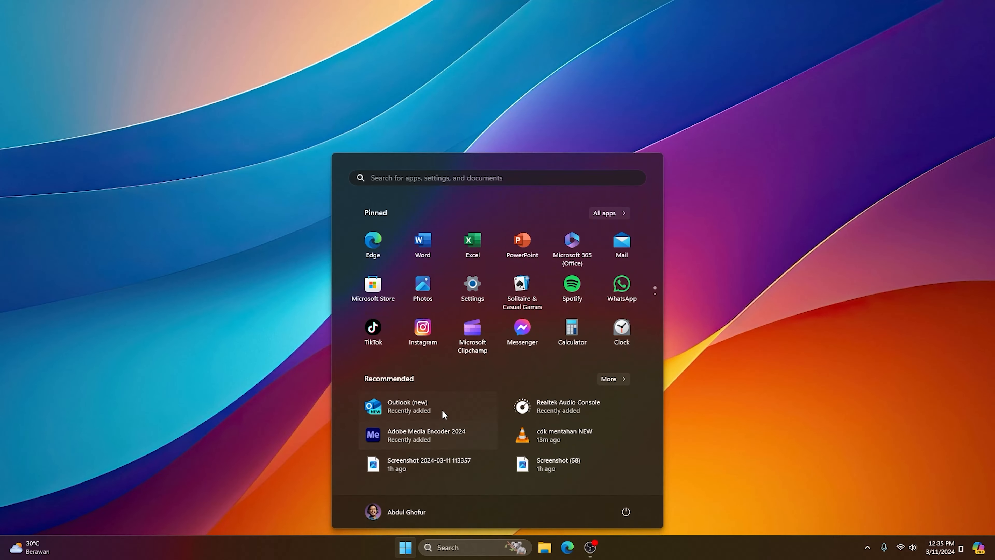
click(465, 290)
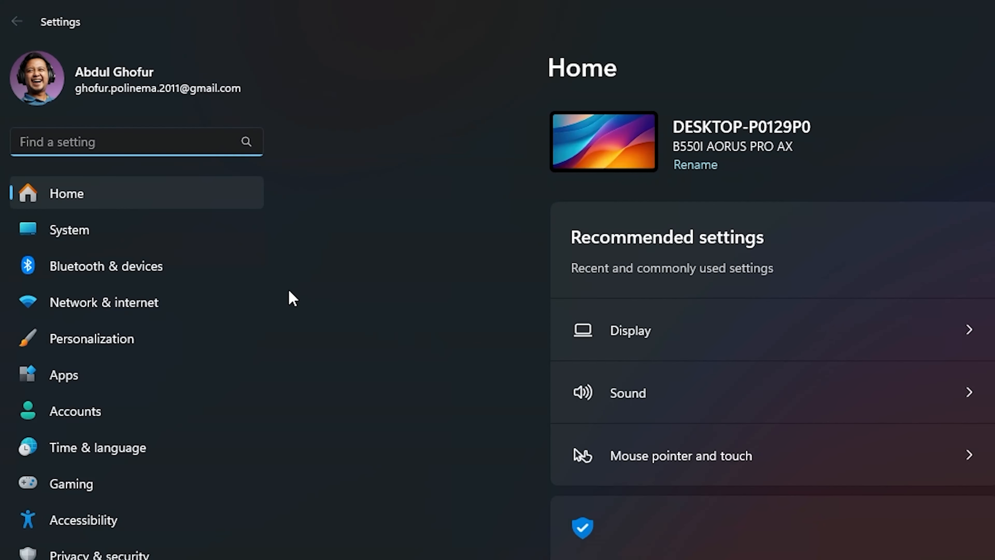
click(224, 235)
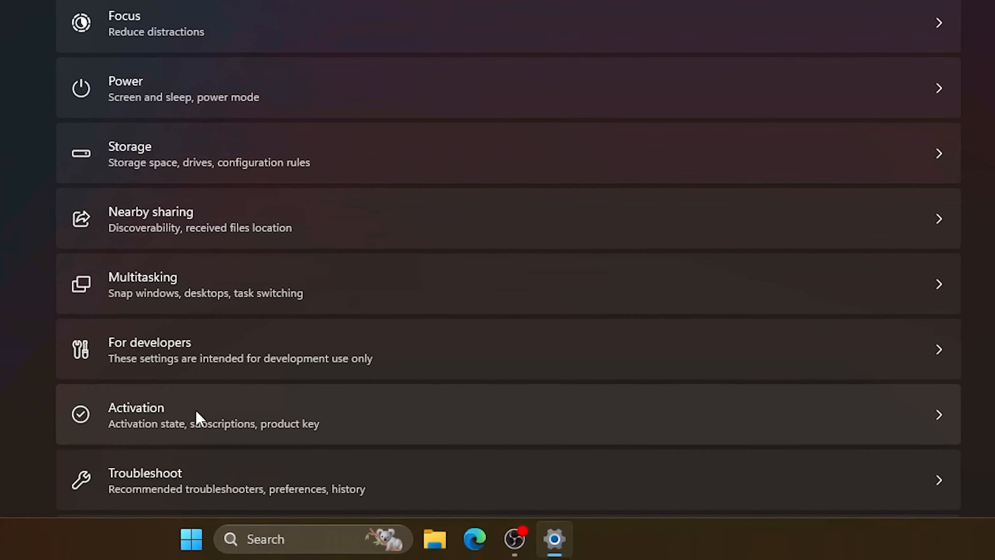
click(196, 422)
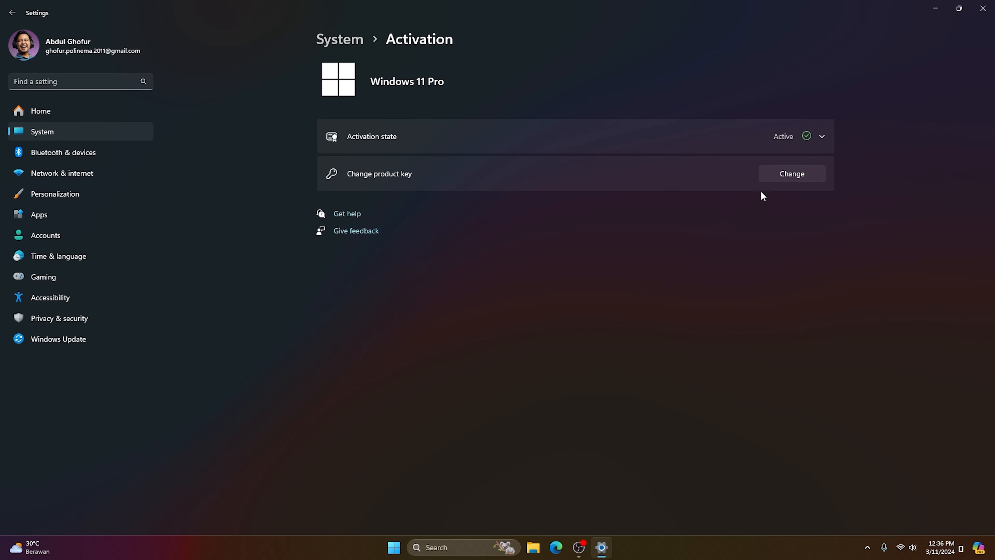
click(792, 174)
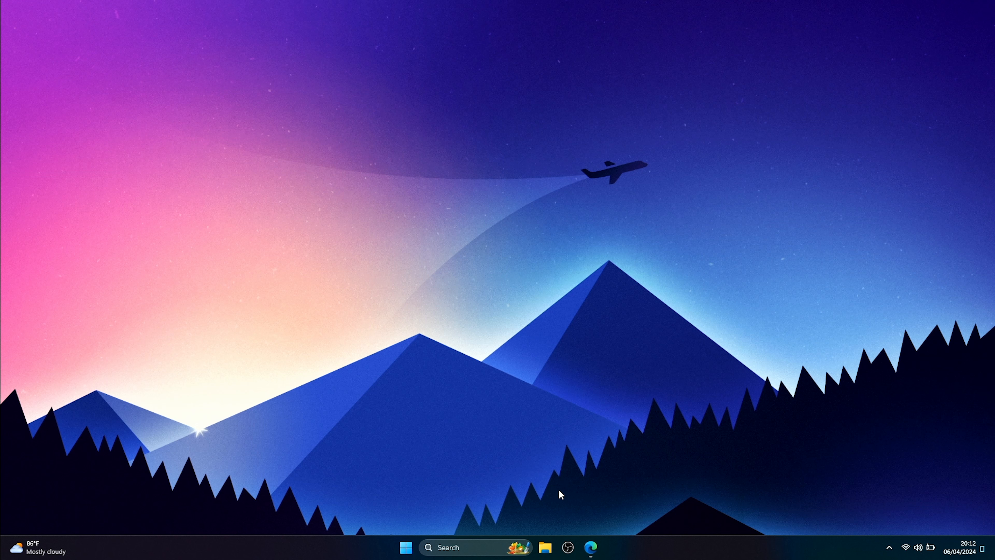
Step: In Edge, request the Windows 11 (multi-edition ISO for x64 devices) disk image on Microsoft's download page
click(591, 548)
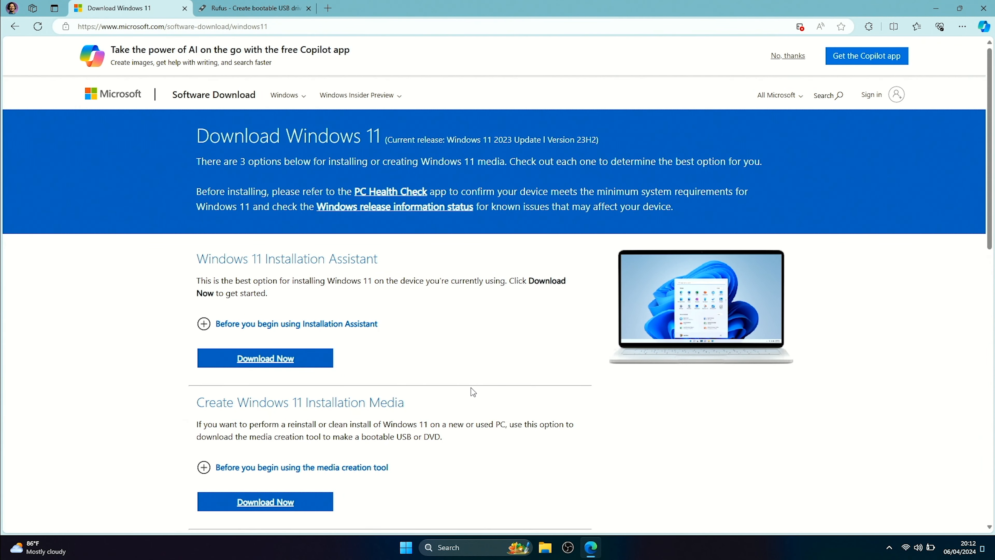
scroll(471, 388, down, 6)
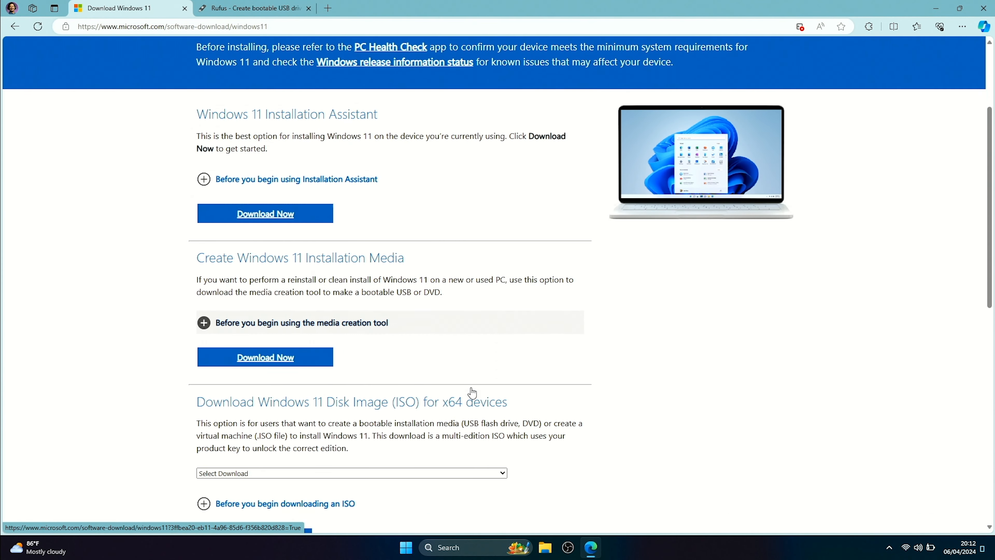
scroll(472, 393, down, 1)
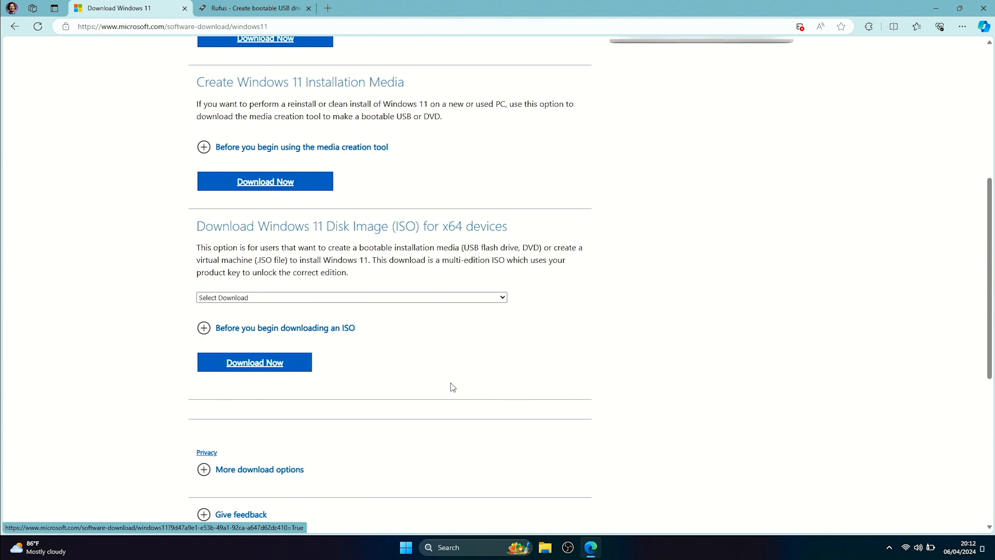
click(335, 298)
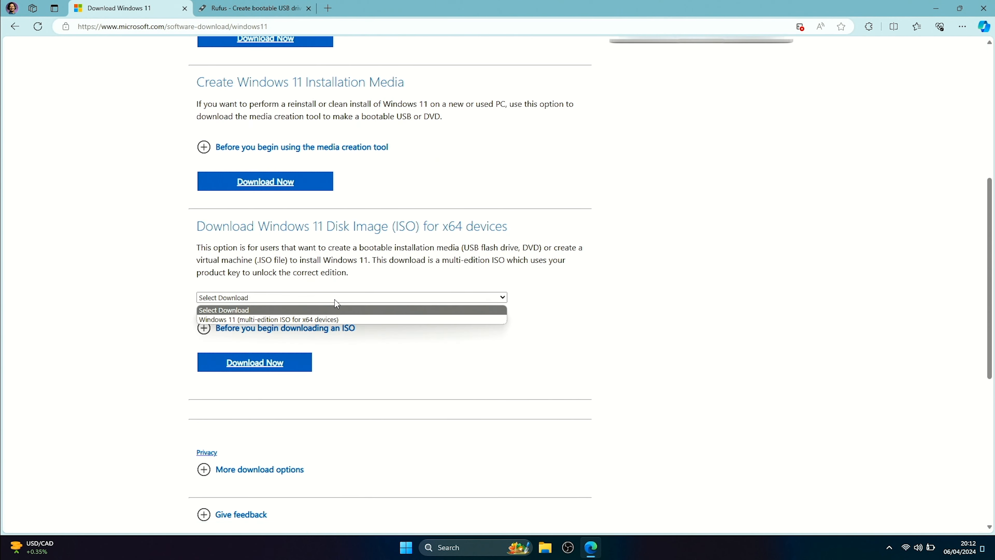
click(310, 319)
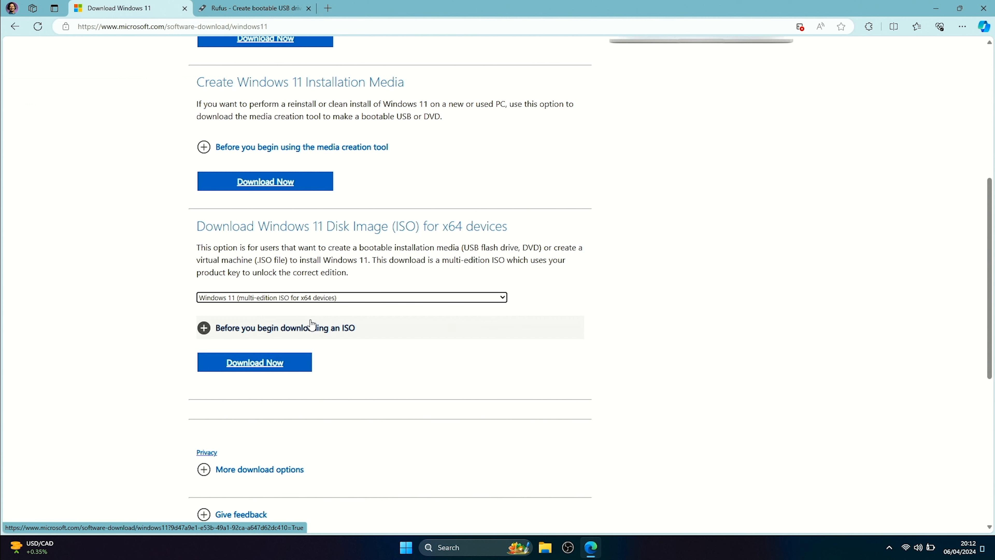
click(276, 364)
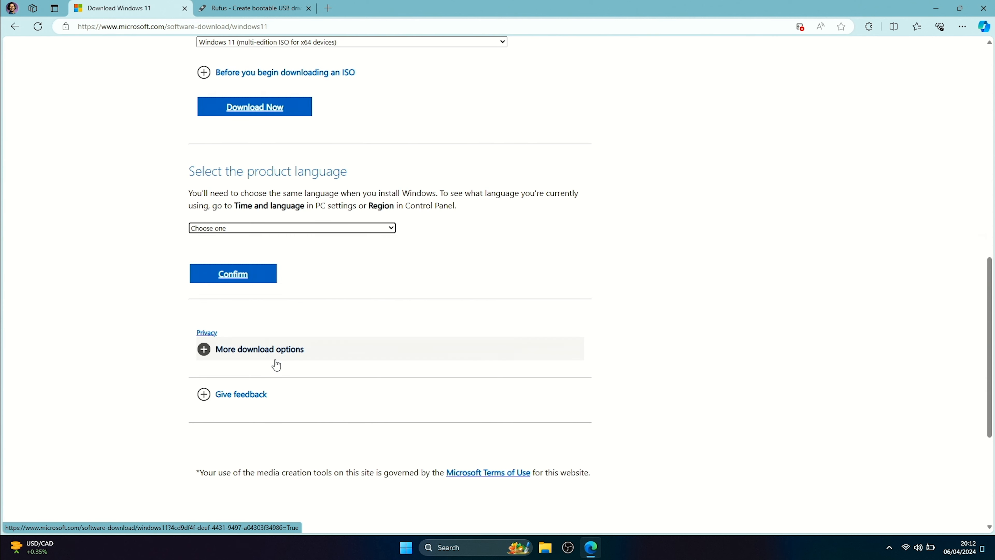
Step: Choose English (United States) as the product language for the ISO and confirm it
click(241, 229)
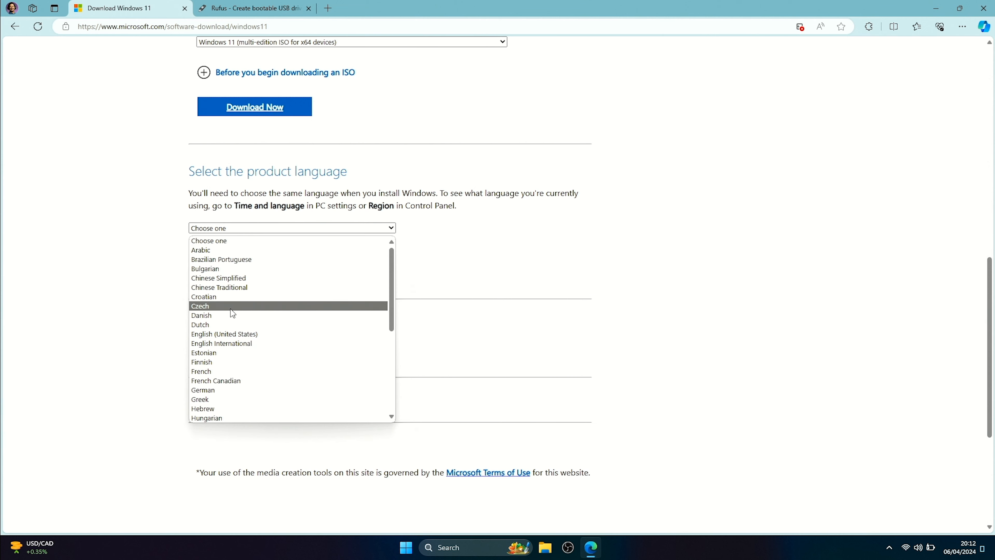
click(232, 336)
click(240, 279)
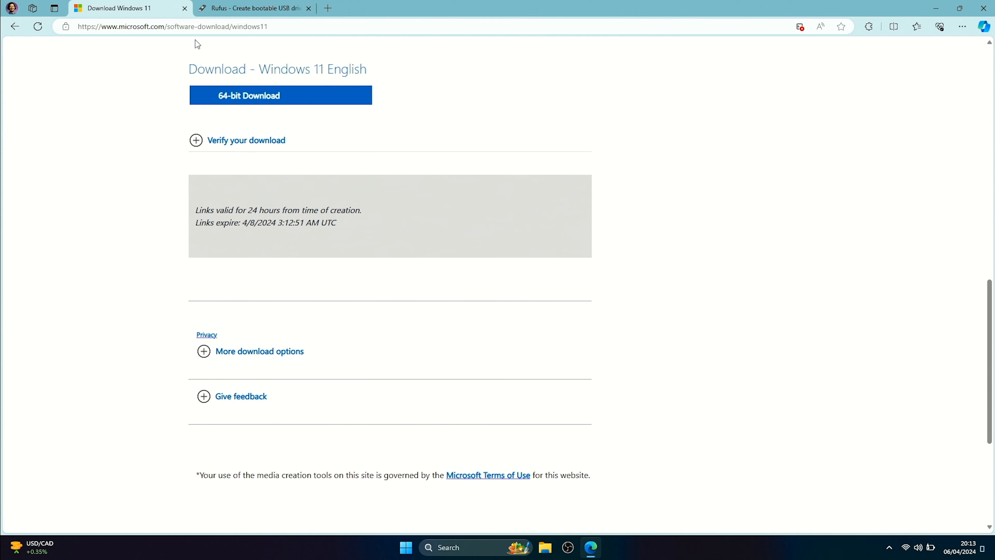
Step: Switch to the Rufus website and look through the page for its downloads
click(221, 17)
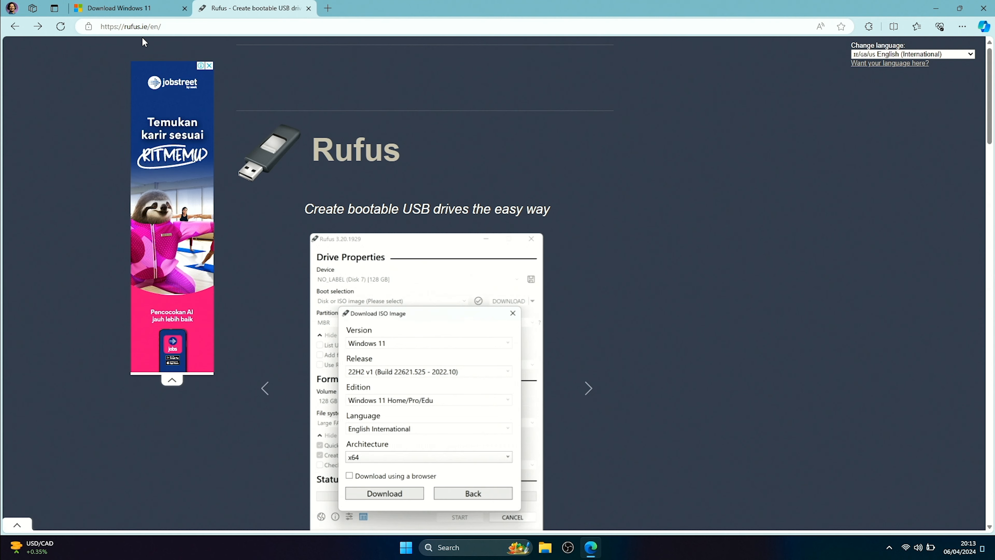
scroll(310, 228, down, 5)
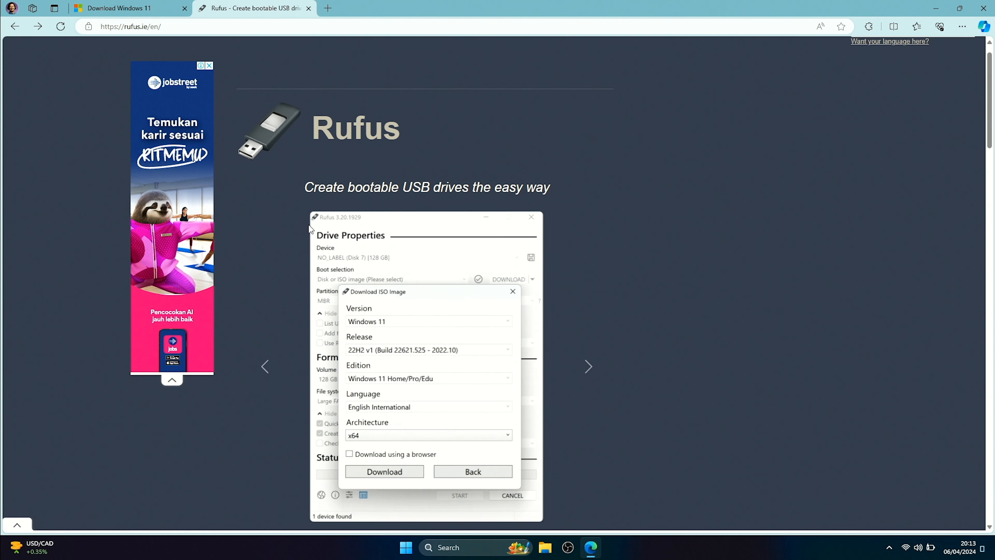
scroll(309, 226, down, 5)
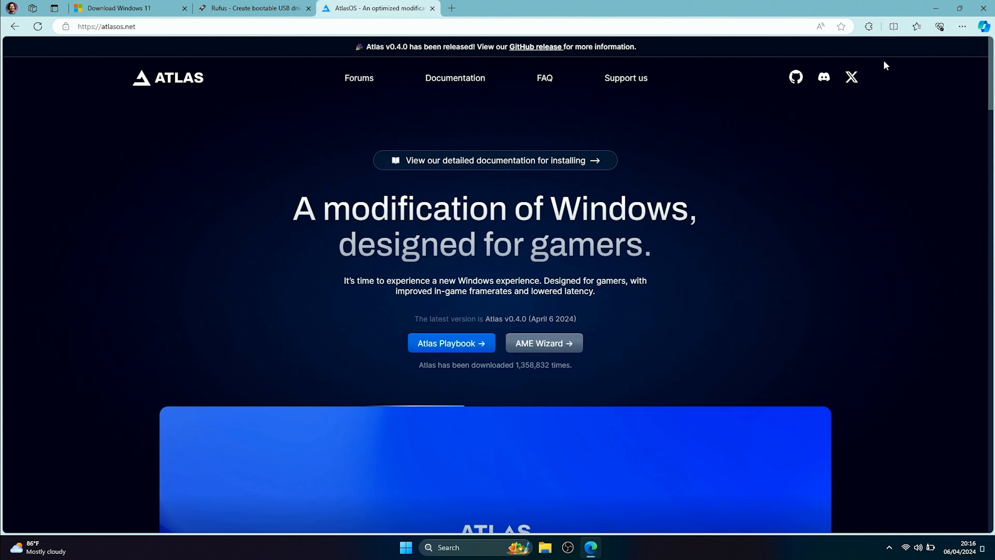
Step: Minimize the browser and run dxdiag to view the computer's system model in the DirectX Diagnostic Tool
click(936, 7)
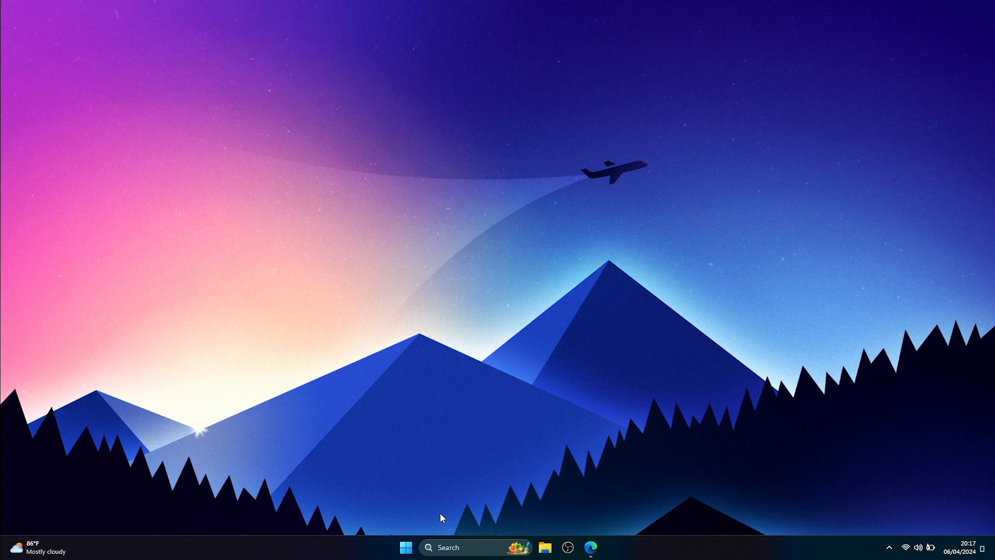
key(super+r)
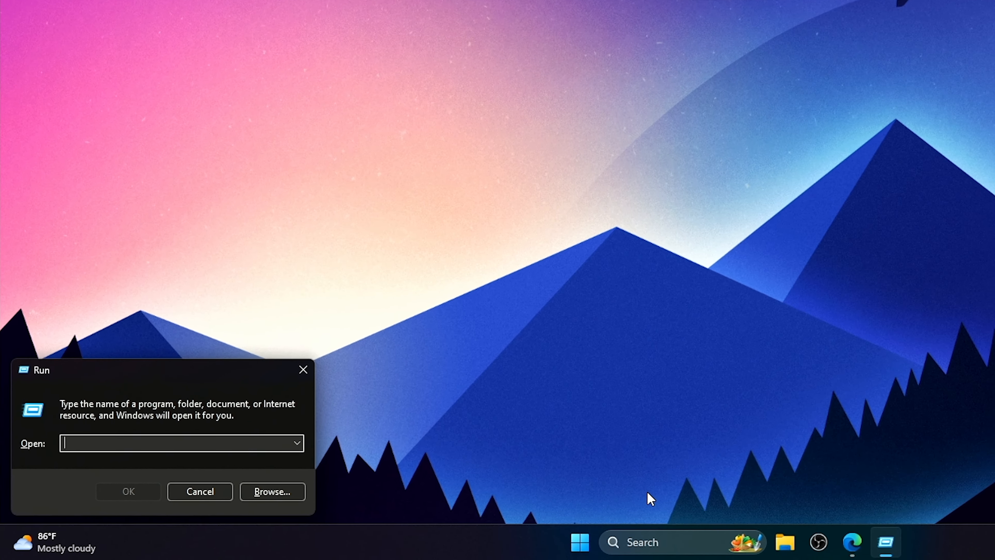
text(d)
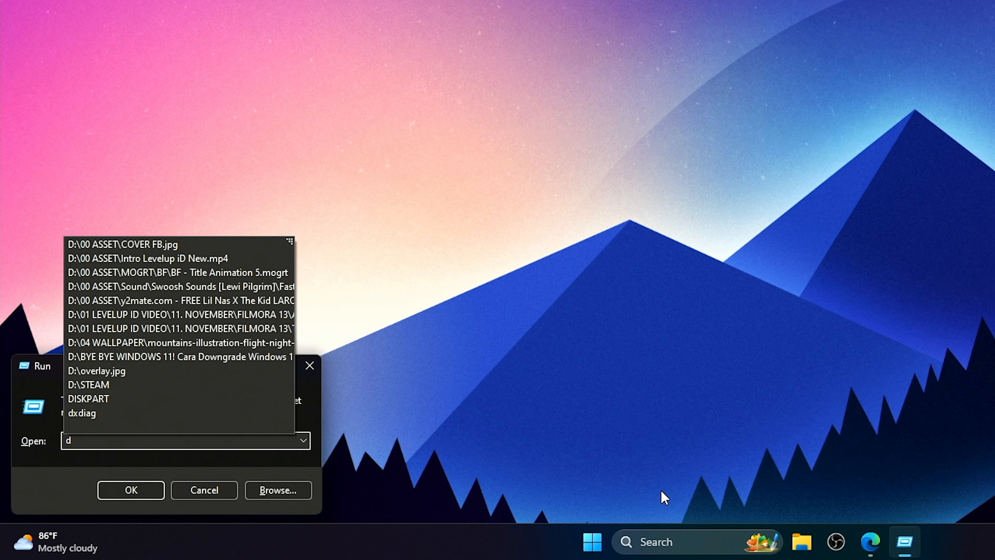
text(x)
key(Down)
key(Return)
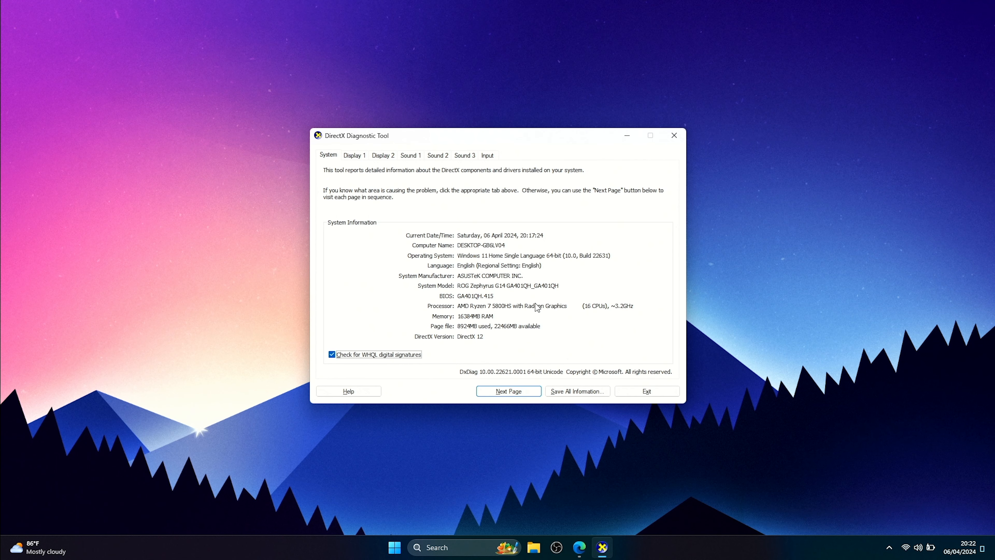
Step: Switch back to Edge and search Google for "driver ga401qh"
click(579, 547)
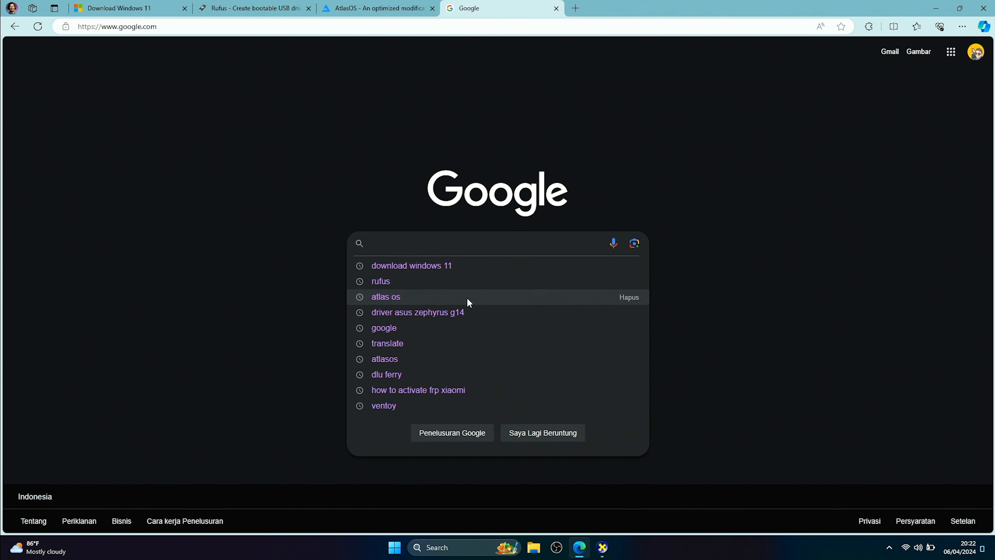
text(driver ga)
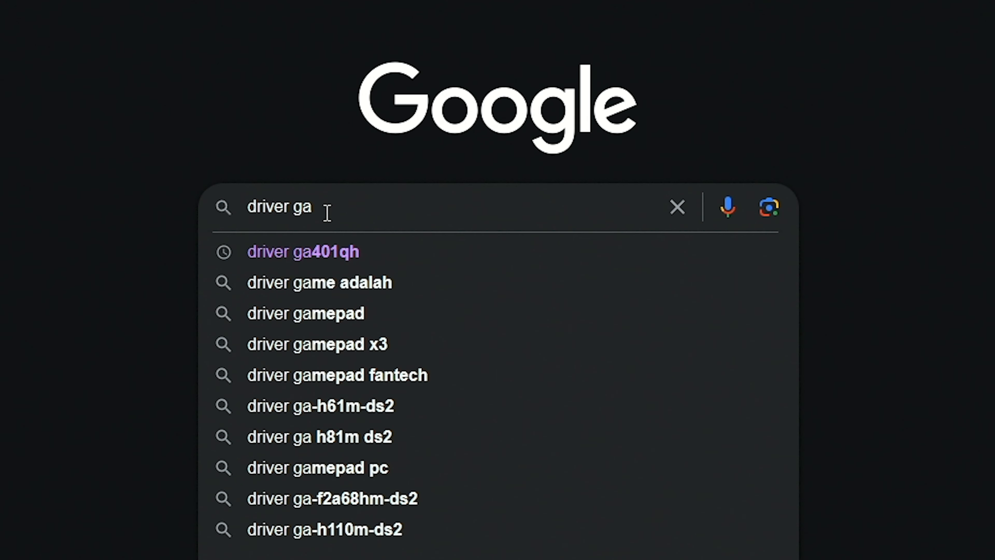
key(Down)
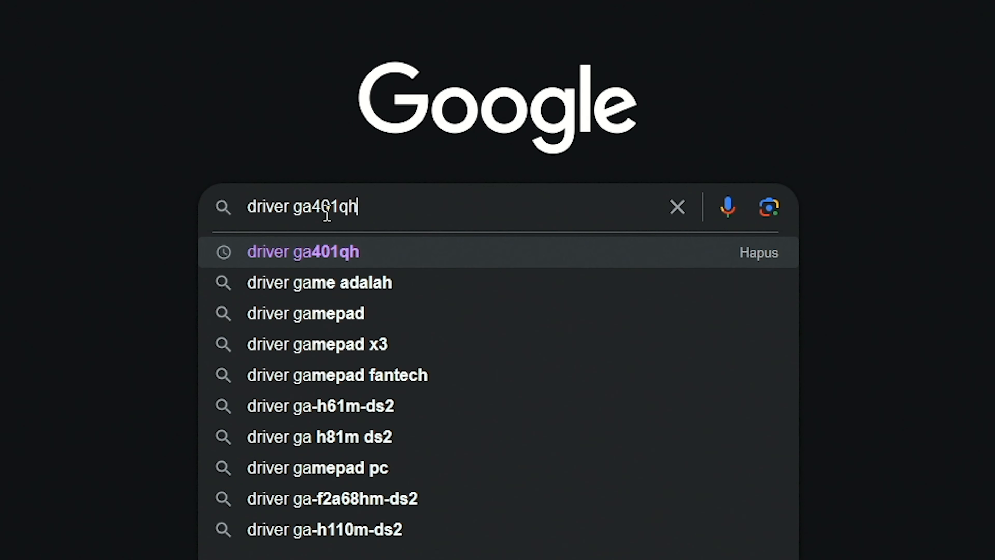
key(Return)
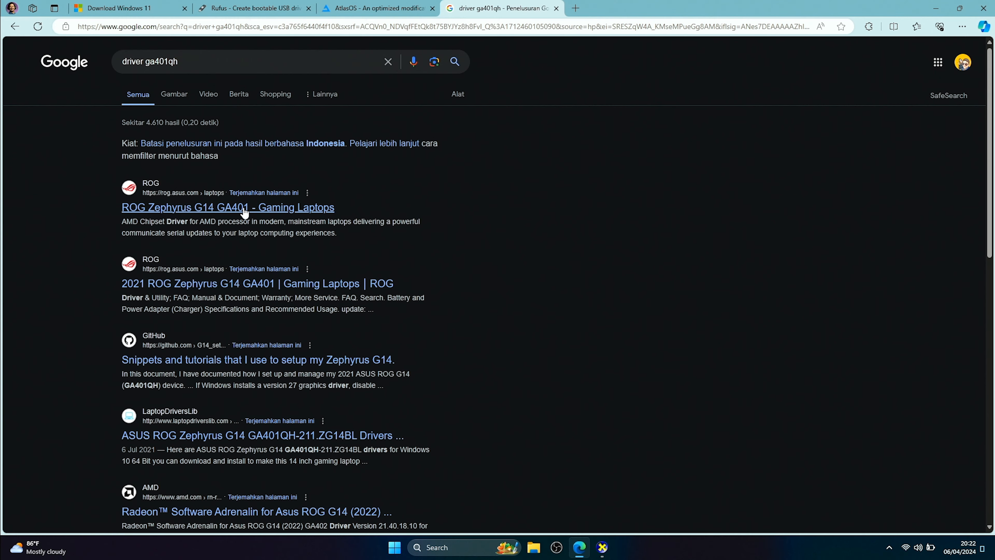
Step: Open the ROG Zephyrus G14 GA401 support page and choose model GA401QH with Windows 11 64-bit for its drivers
click(289, 208)
click(591, 274)
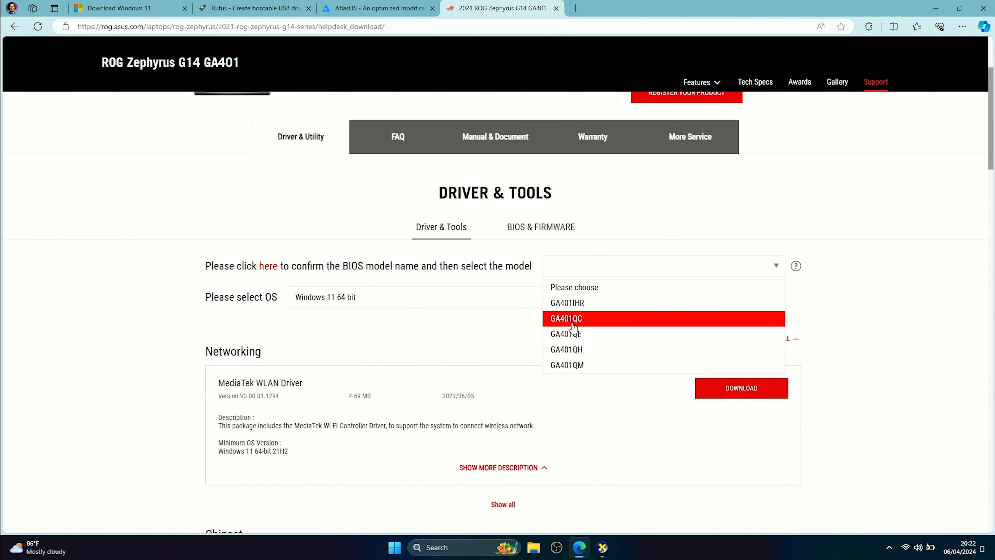
click(582, 353)
scroll(522, 329, down, 1)
click(516, 231)
click(418, 275)
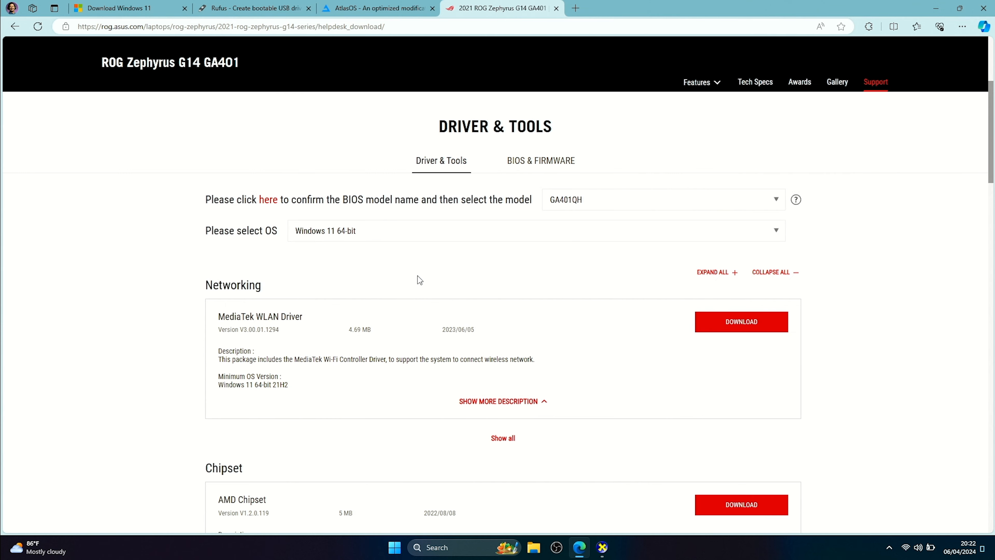
Step: Examine the GA401QH driver list for the networking, chipset, audio, graphics and Bluetooth downloads
scroll(418, 276, down, 7)
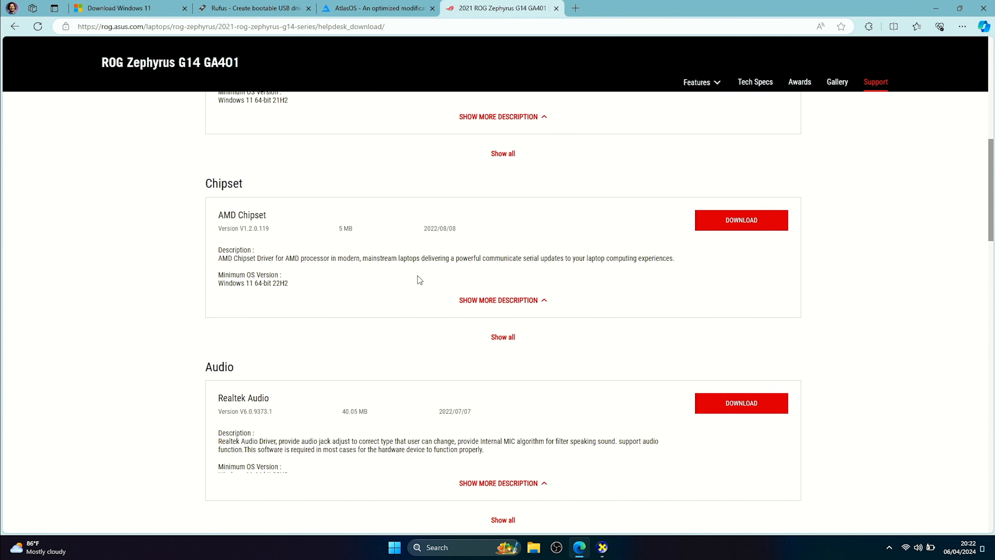
scroll(418, 275, down, 7)
scroll(417, 275, up, 4)
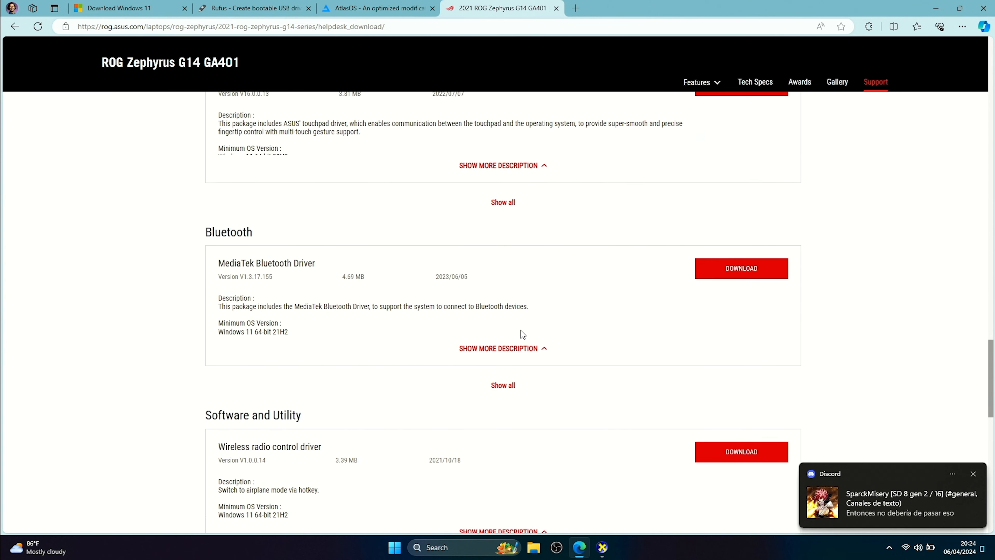
scroll(521, 334, up, 14)
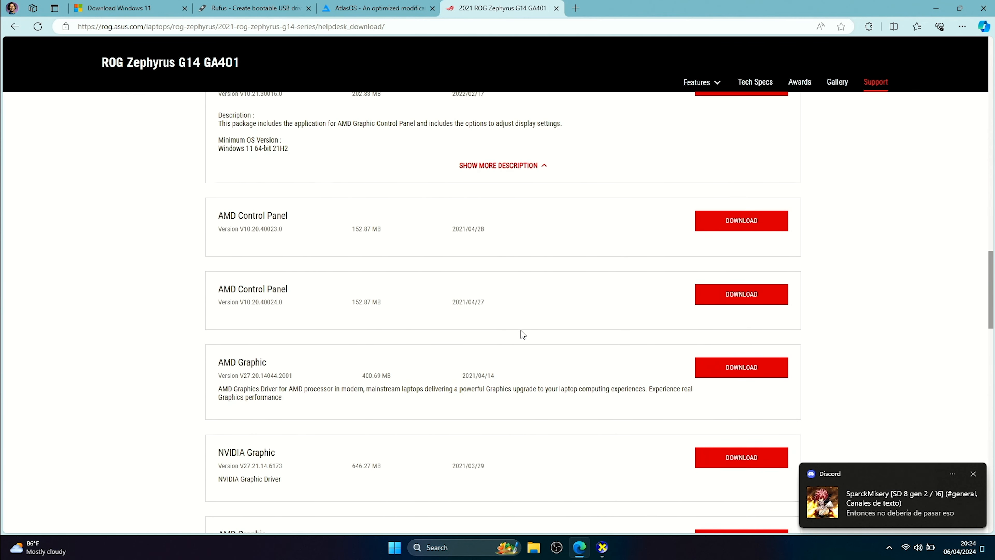
scroll(521, 335, up, 18)
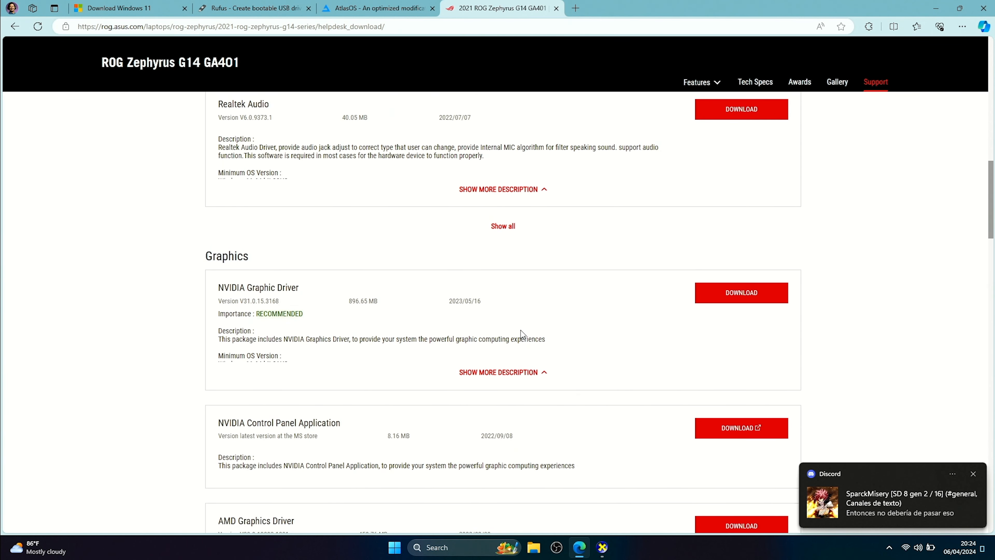
scroll(521, 335, up, 10)
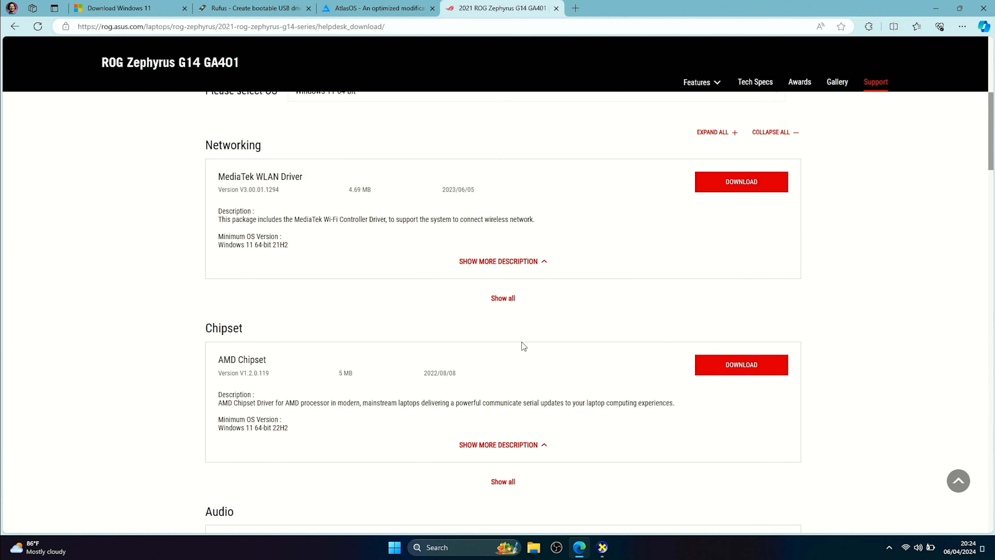
scroll(522, 347, up, 10)
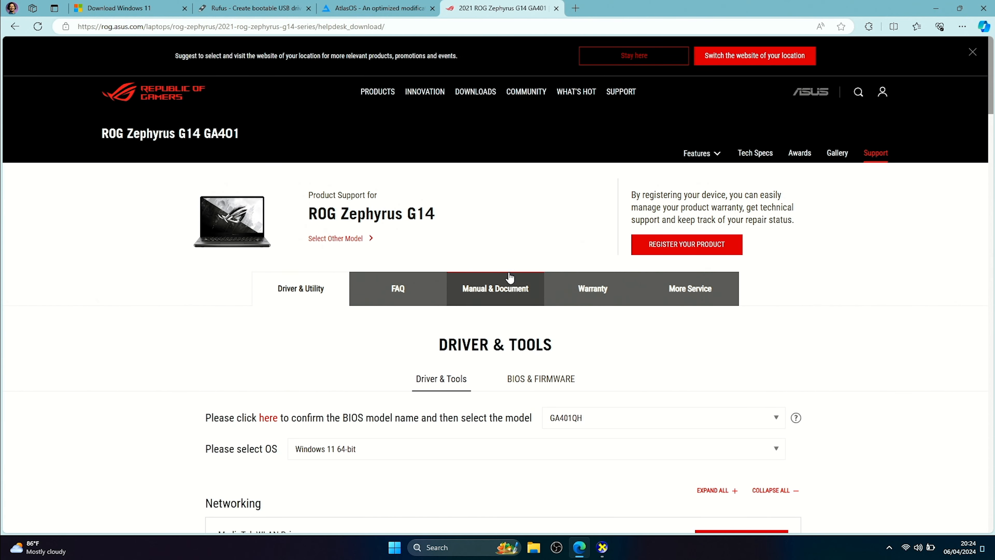
scroll(510, 277, down, 12)
scroll(510, 276, up, 3)
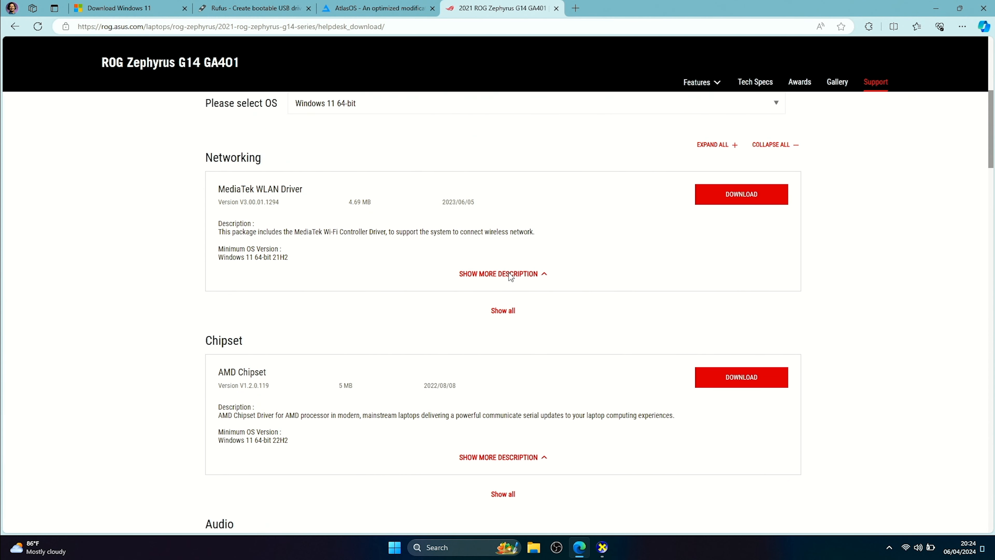
scroll(510, 276, down, 2)
scroll(510, 276, up, 3)
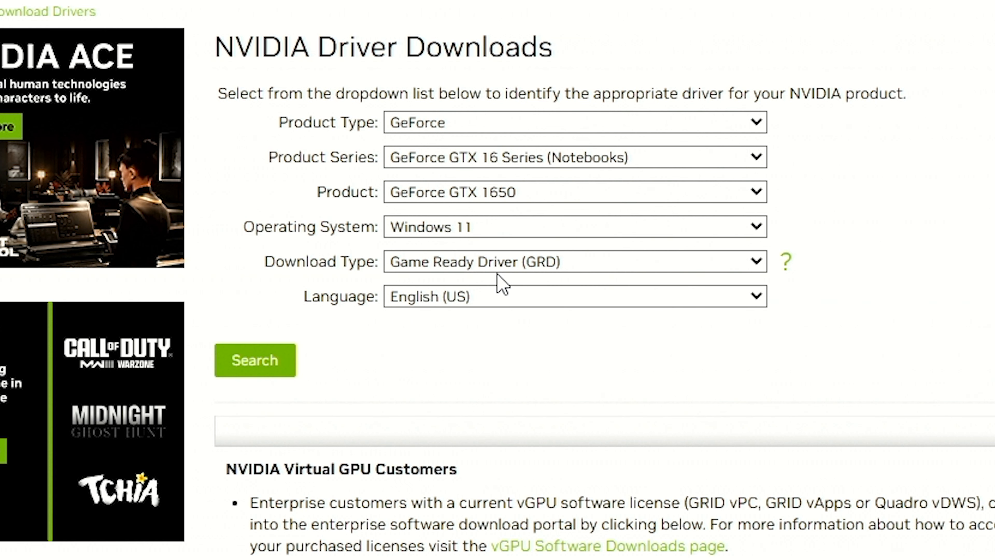
Step: Search NVIDIA Driver Downloads for the GeForce GTX 1650 notebook Game Ready Driver for Windows 11 in English (US)
click(268, 370)
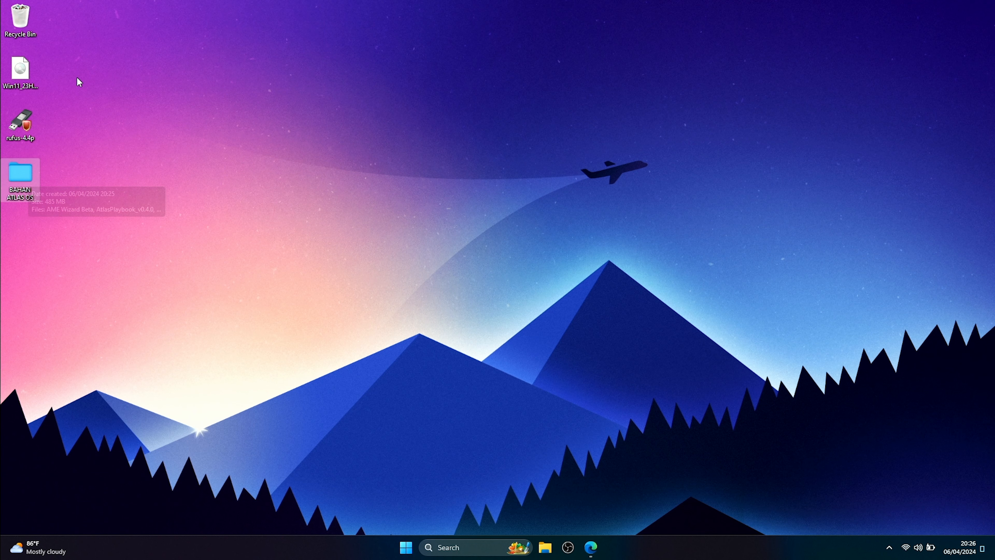
Step: Run rufus-4.4p from the desktop and allow it to make changes to the device
drag(61, 59, 24, 136)
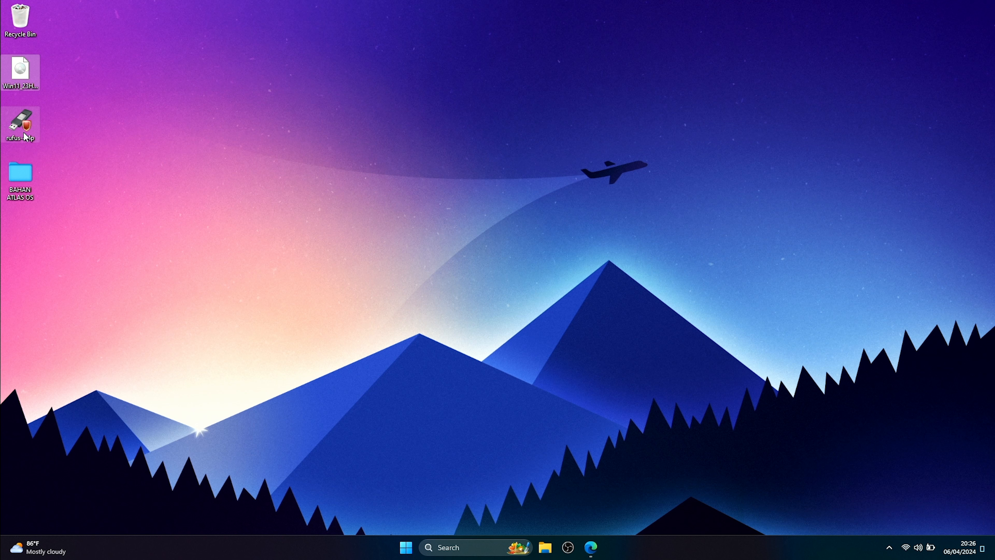
click(96, 155)
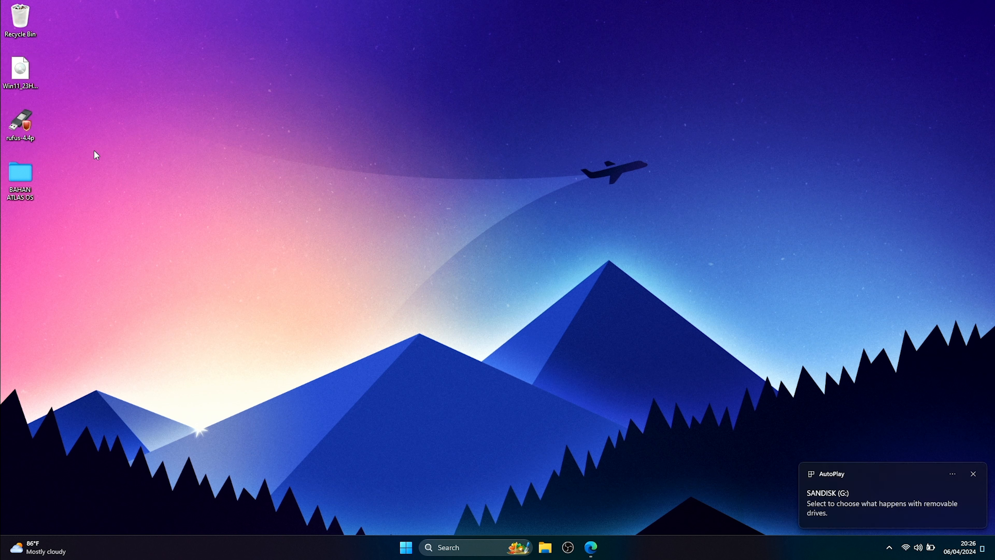
double_click(19, 128)
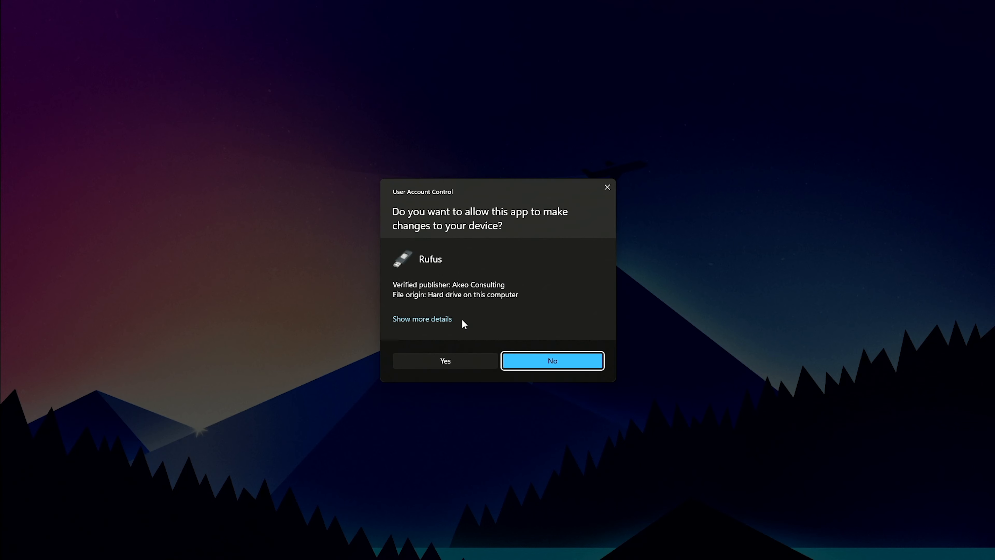
click(449, 363)
click(594, 288)
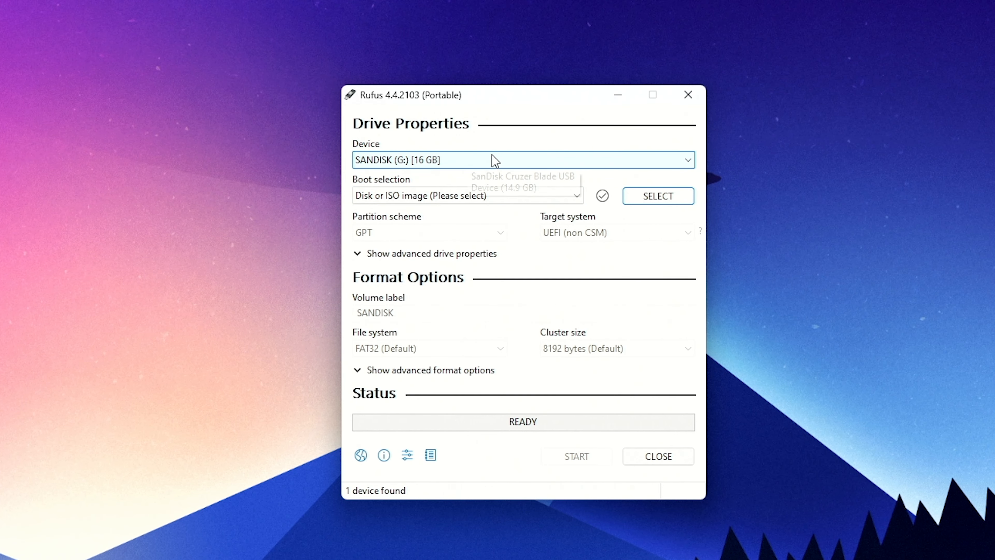
Step: Choose SANDISK (G:) as the Rufus device and load Win11_23H2_English_x64v2_2 from the Desktop as the boot image
click(495, 146)
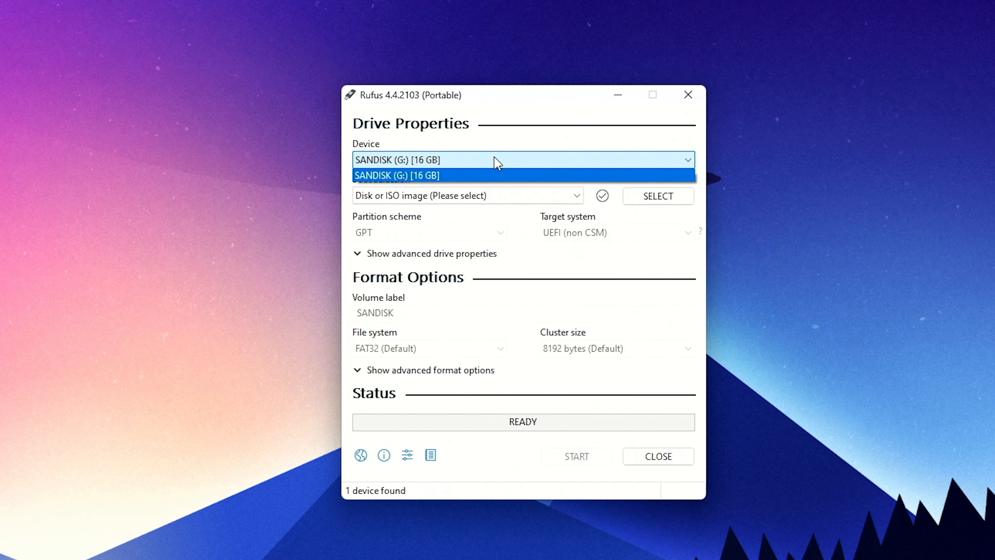
click(495, 160)
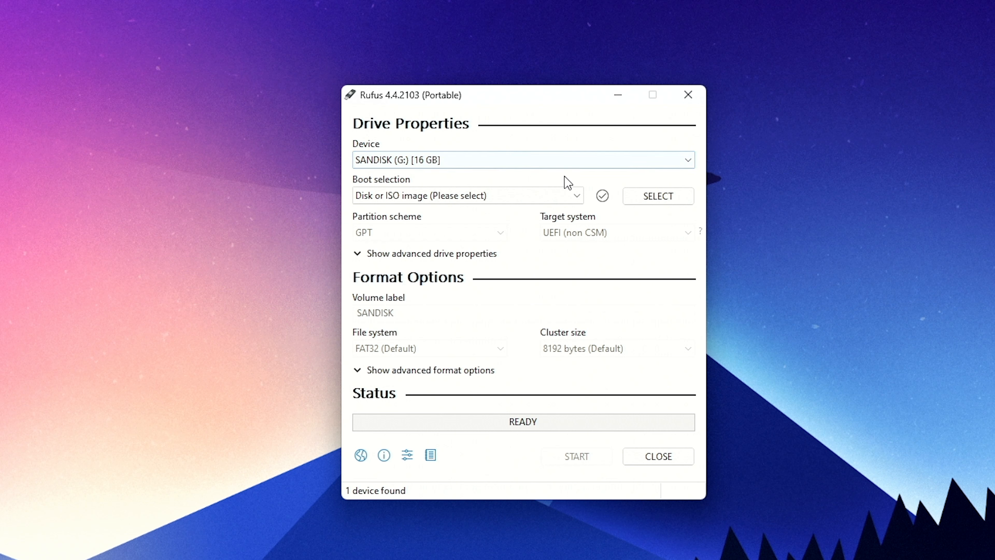
click(665, 202)
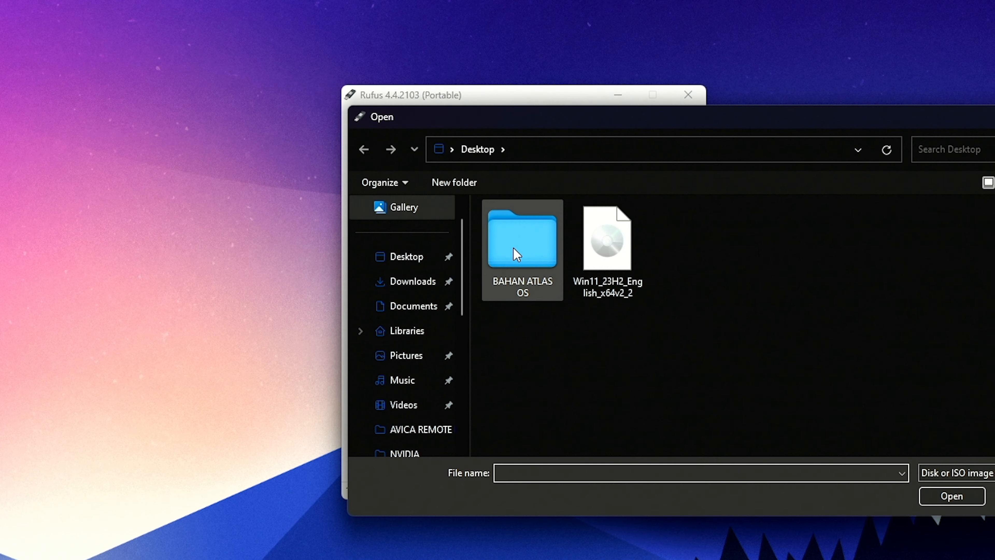
mouse_move(592, 253)
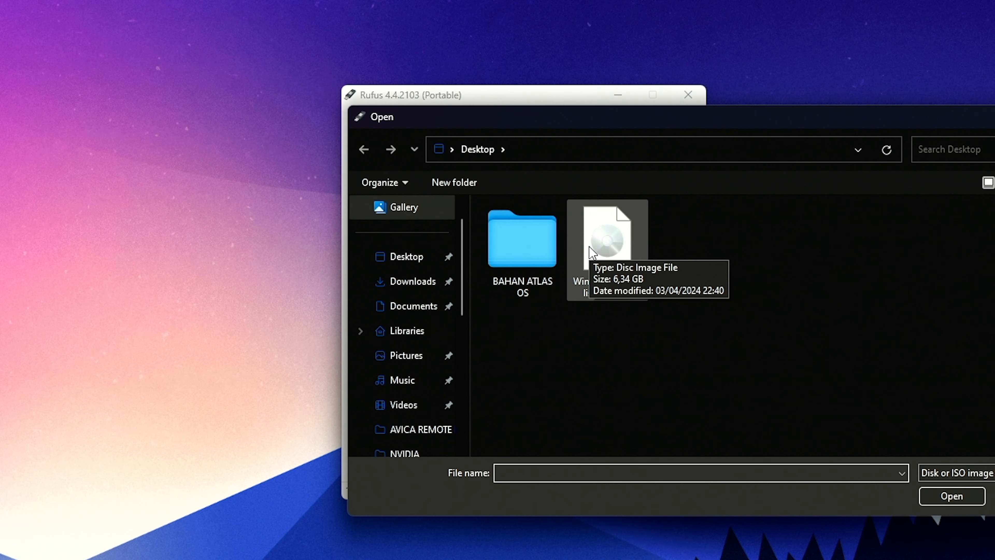
click(590, 246)
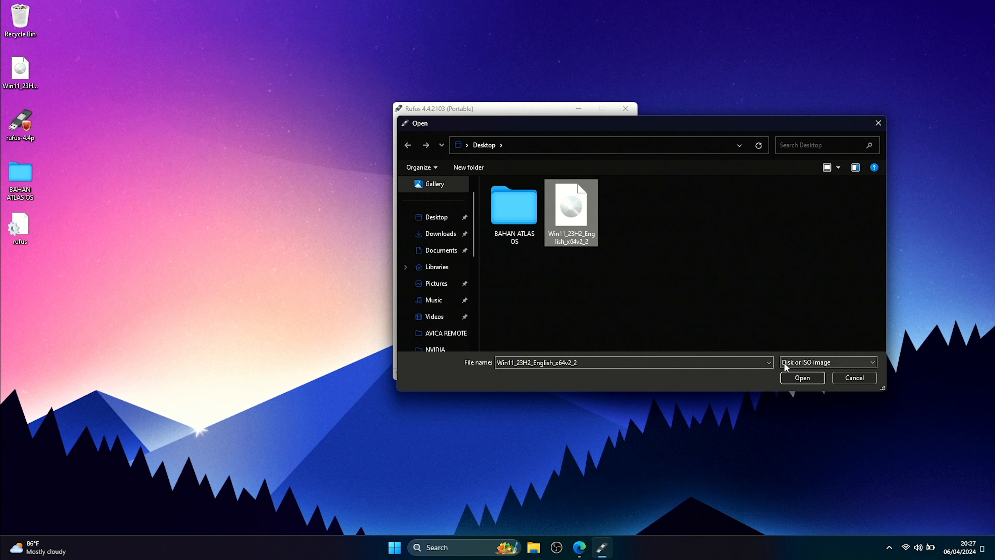
click(799, 378)
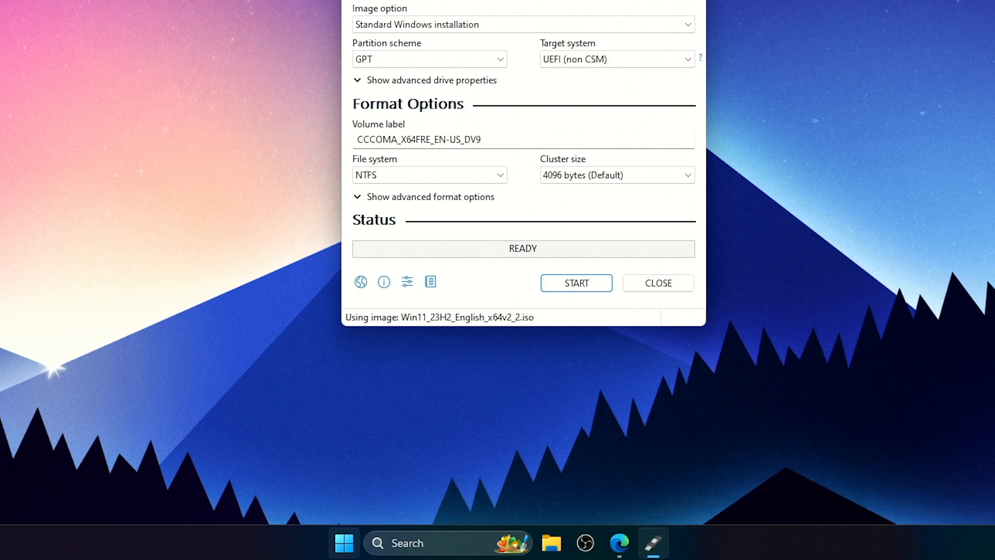
Step: Open Disk Management and check Disk 0's partition style in its volume properties
key(super+x)
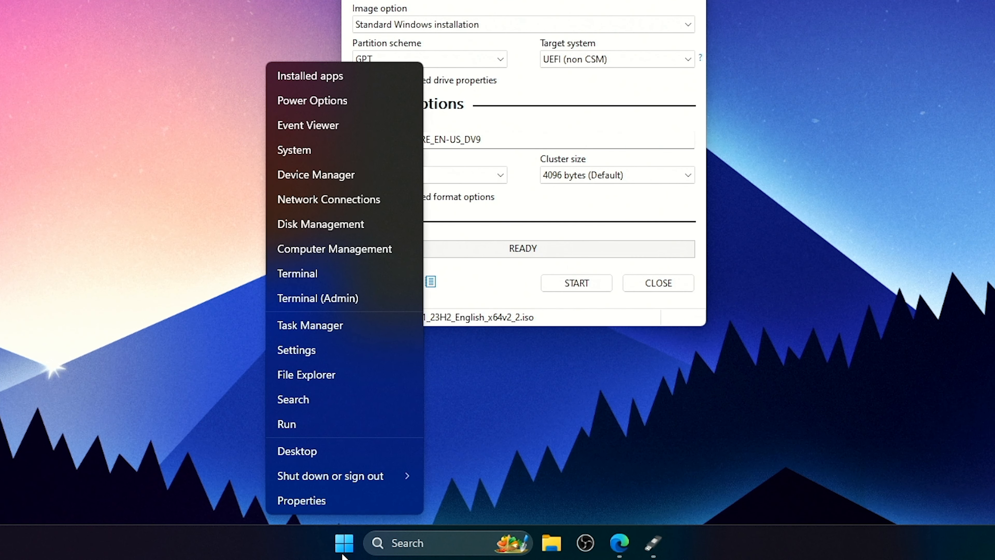
click(338, 227)
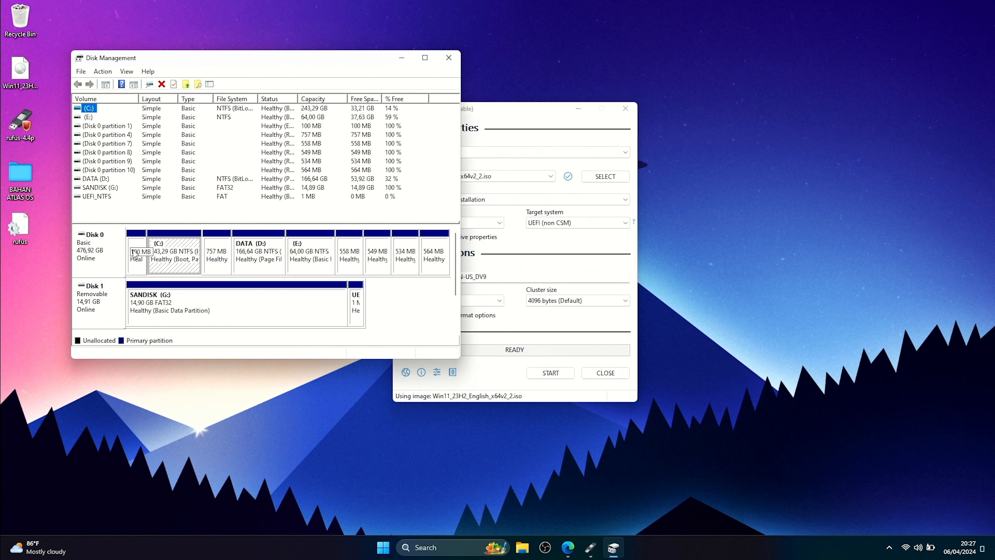
right_click(98, 248)
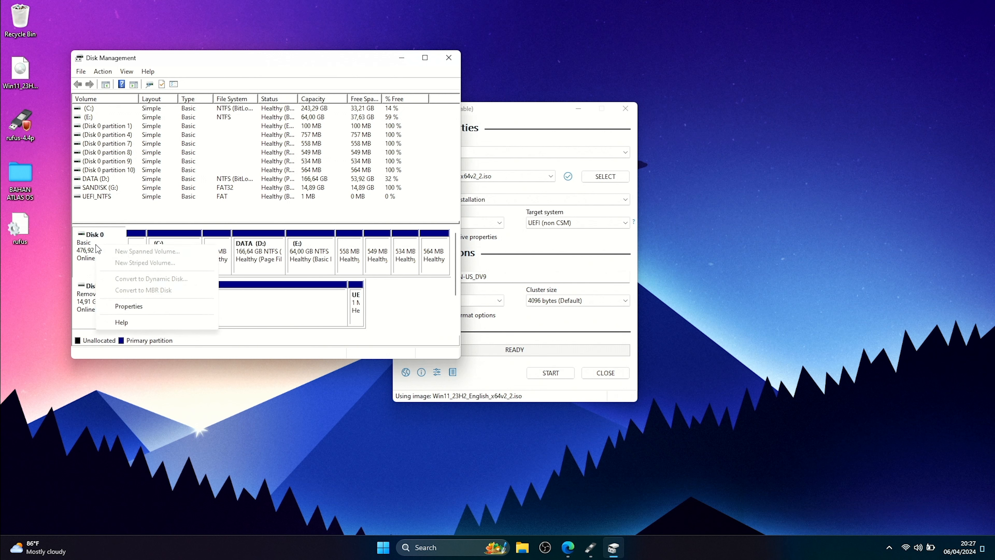
click(135, 308)
click(98, 54)
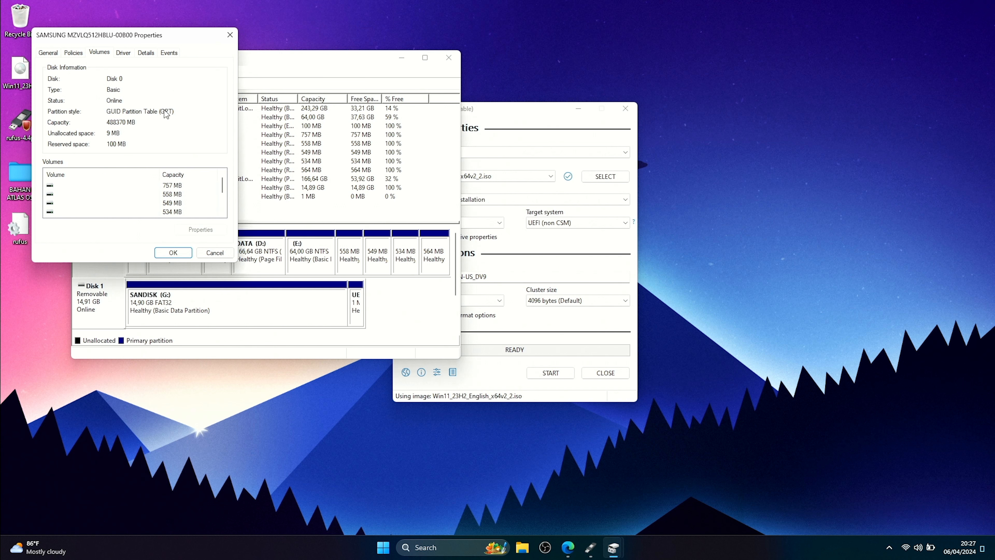
Step: Write the Windows 11 image to the USB drive using GPT, removing the 4GB+ RAM, Secure Boot, TPM 2.0 and online account requirements, and close Rufus
click(495, 238)
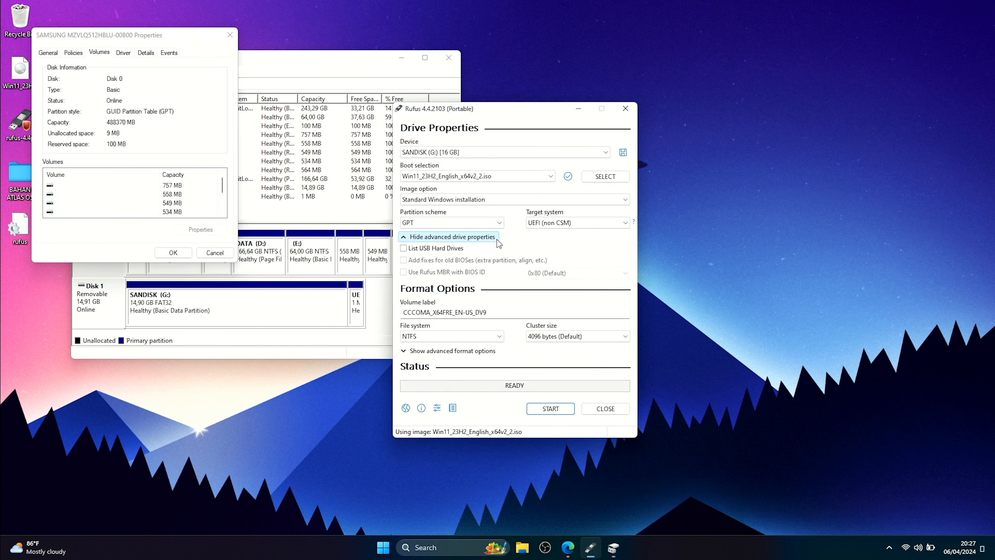
click(497, 240)
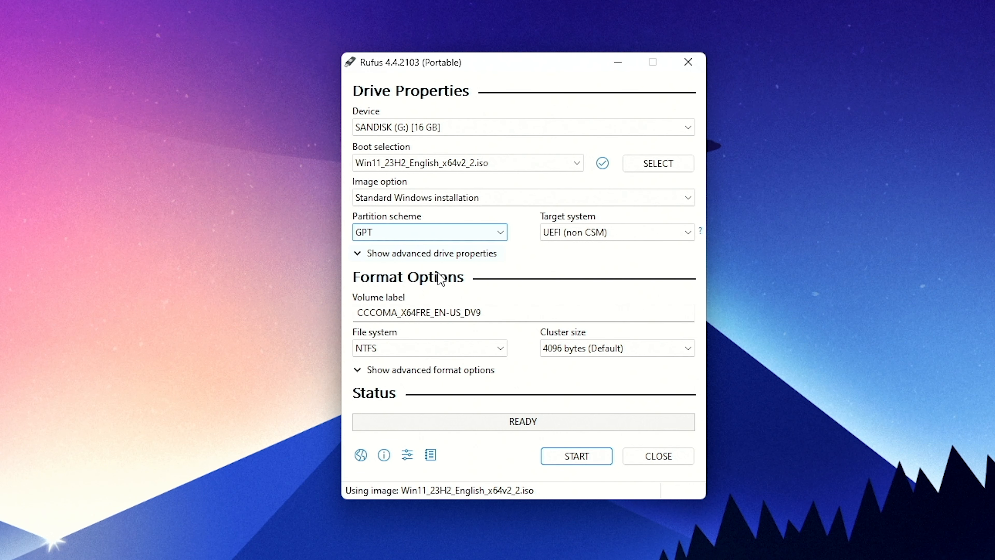
click(584, 461)
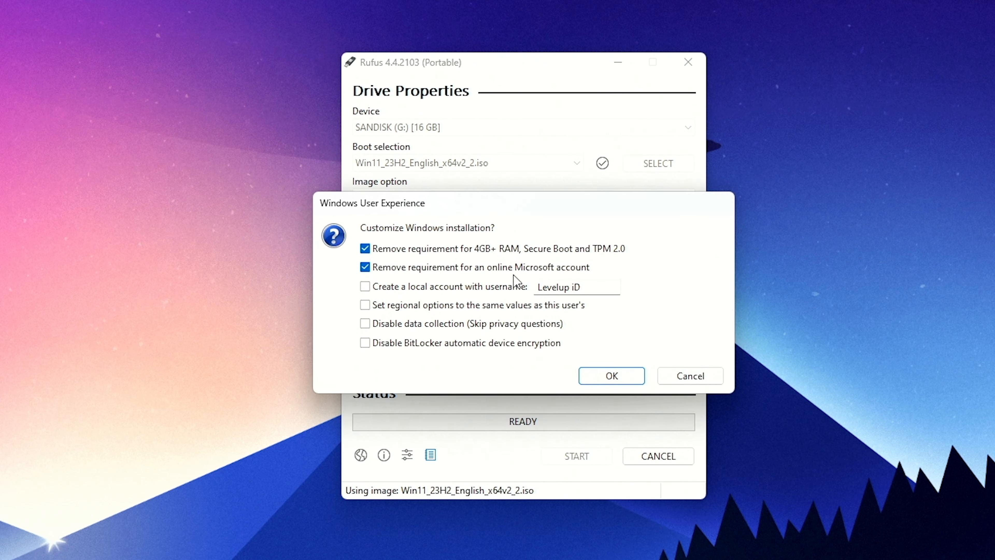
click(611, 377)
click(563, 367)
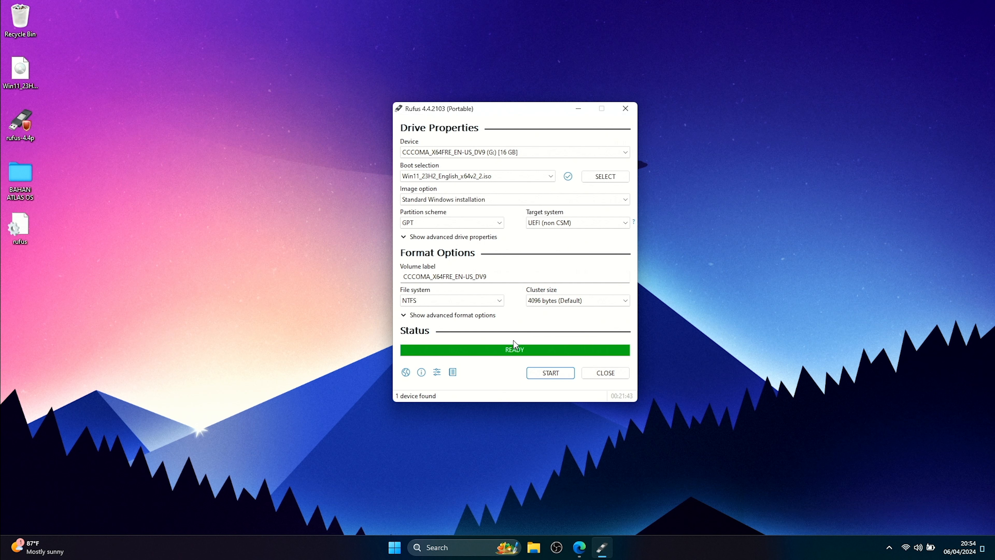
click(599, 374)
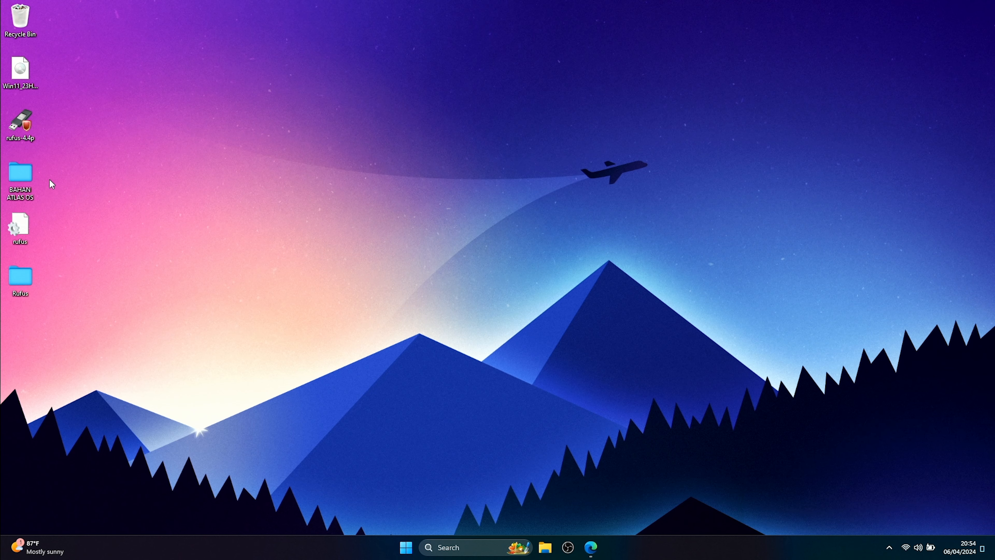
Step: Check the files in the BAHAN ATLAS OS folder and open the CCCOMA_X64FRE_EN-US_DV9 (G:) USB drive
double_click(29, 180)
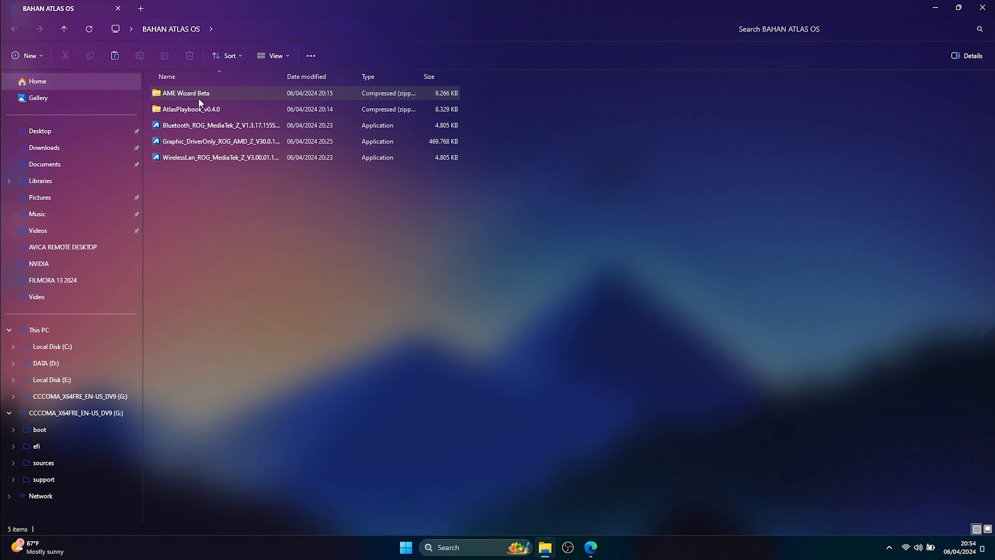
drag(199, 179, 196, 129)
click(982, 7)
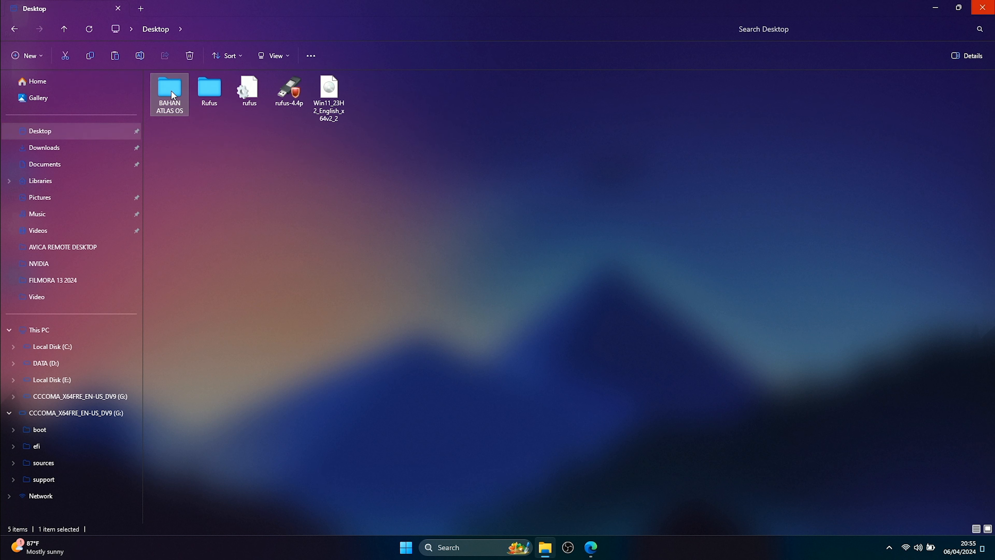
click(122, 396)
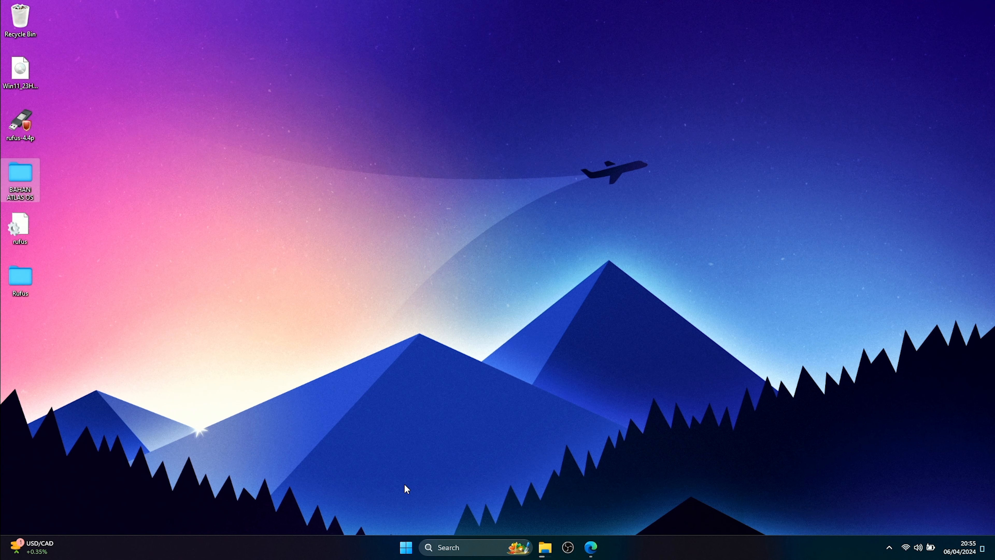
Step: Open Disk Management and select the DATA (D:) volume on Disk 0
right_click(405, 542)
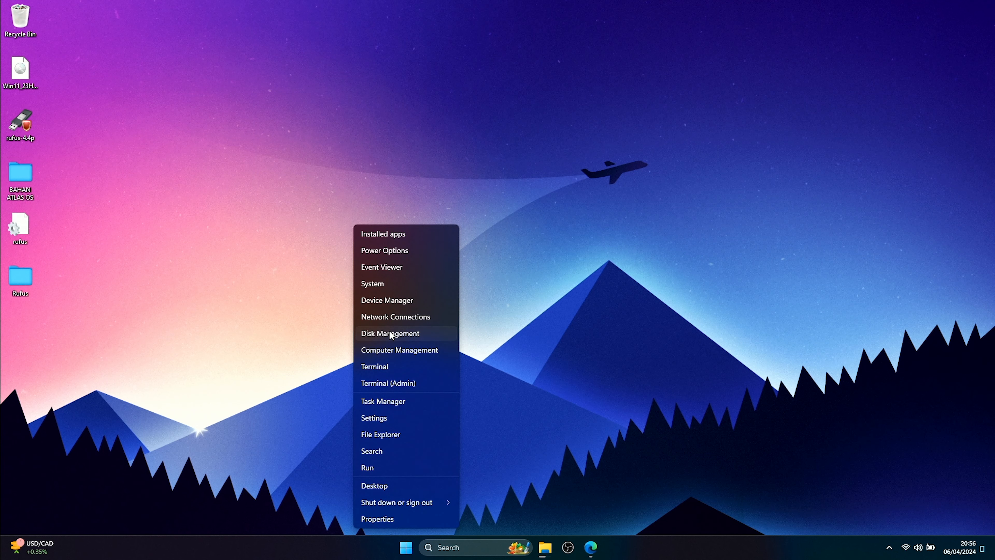
click(390, 331)
click(460, 316)
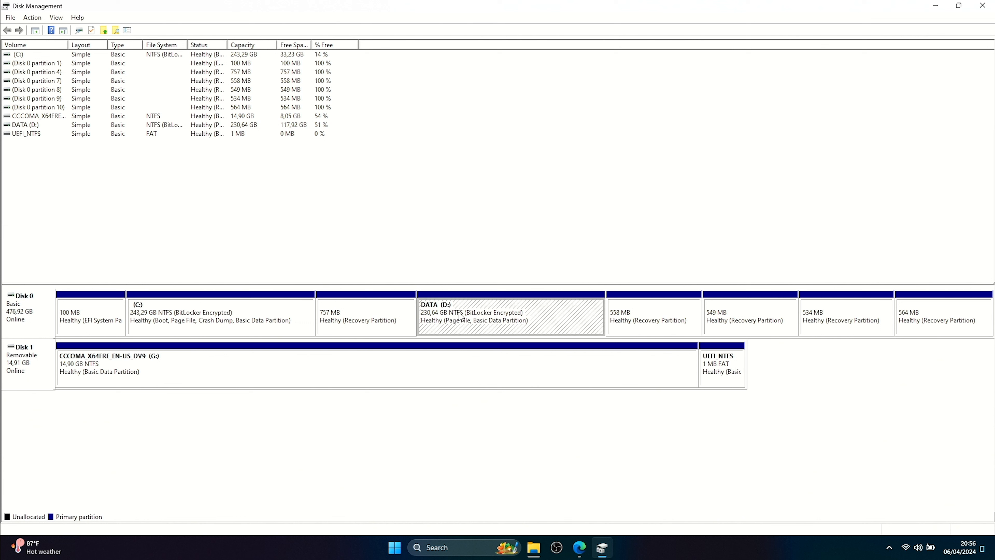